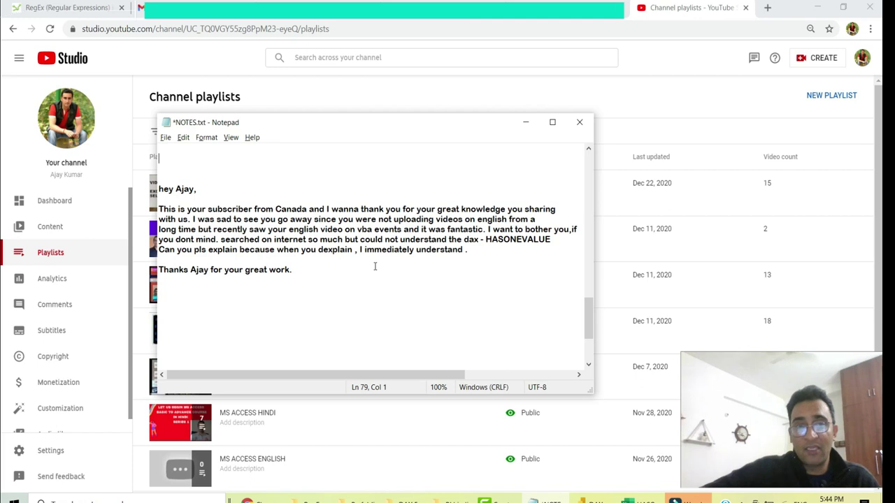
- Put the subscriber's message in the notes away and switch to the DAX_Chapter20 report in Power BI Desktop
click(526, 122)
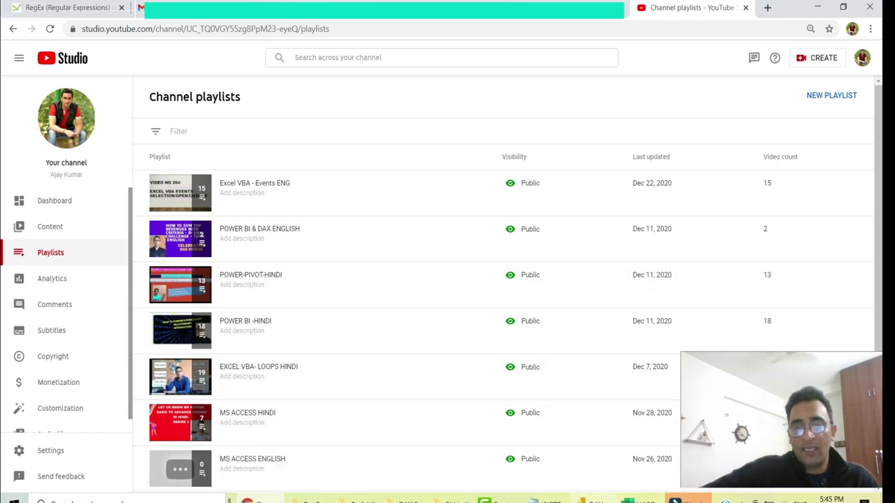
click(594, 501)
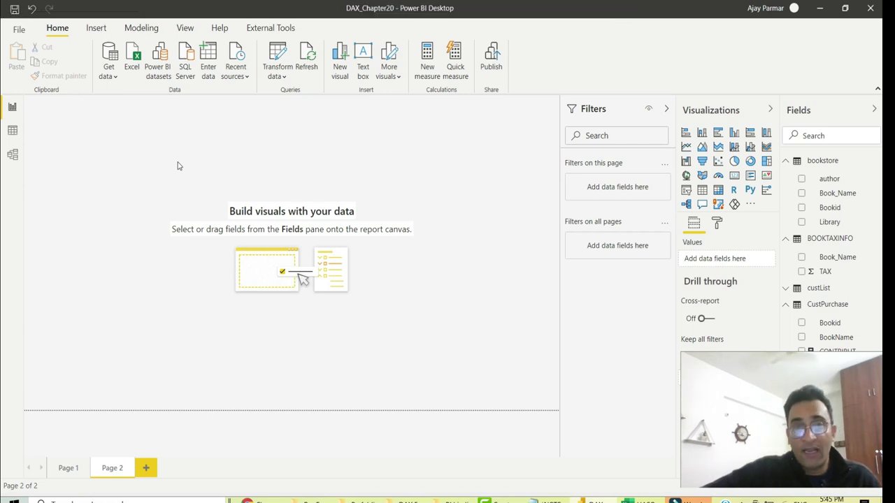
click(429, 63)
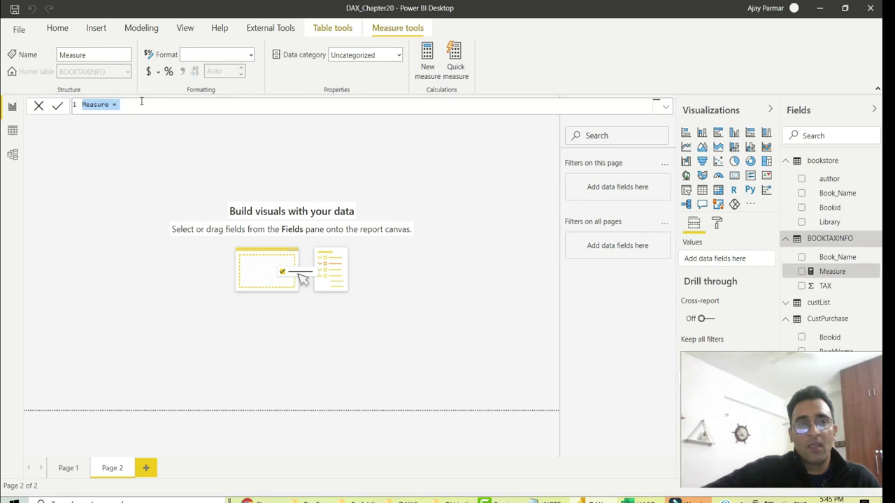
click(137, 106)
text(has)
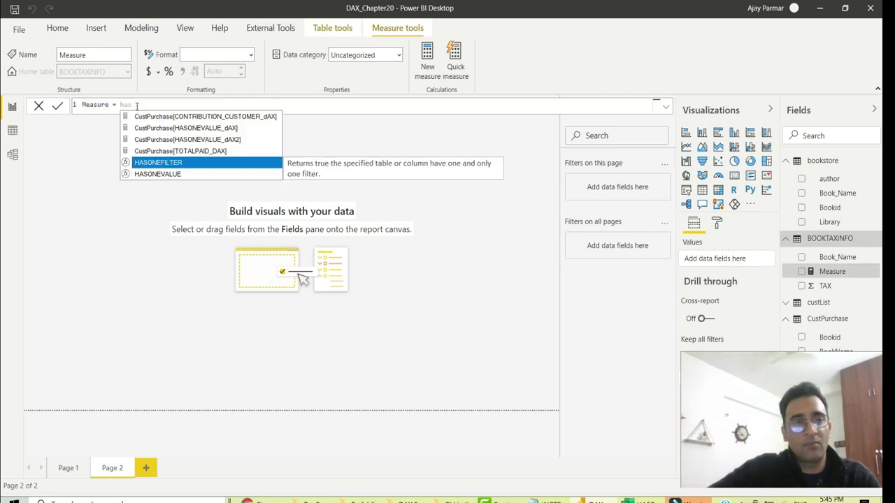
text(one)
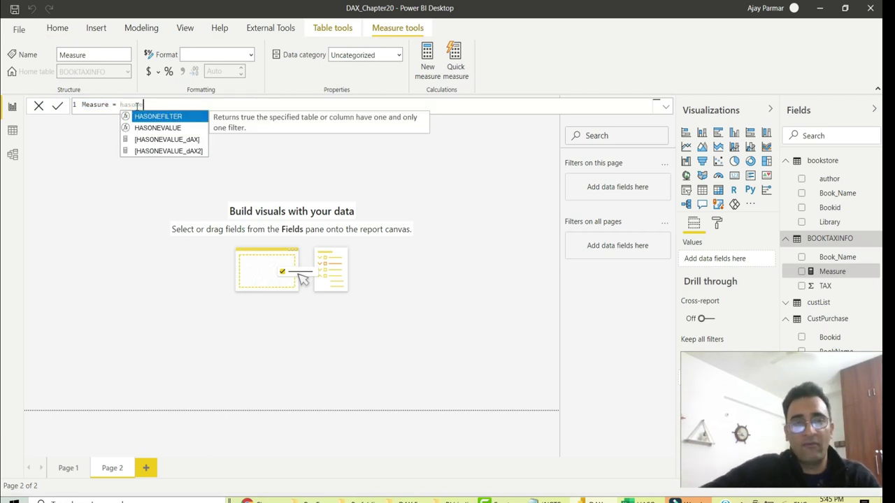
key(Down)
key(Tab)
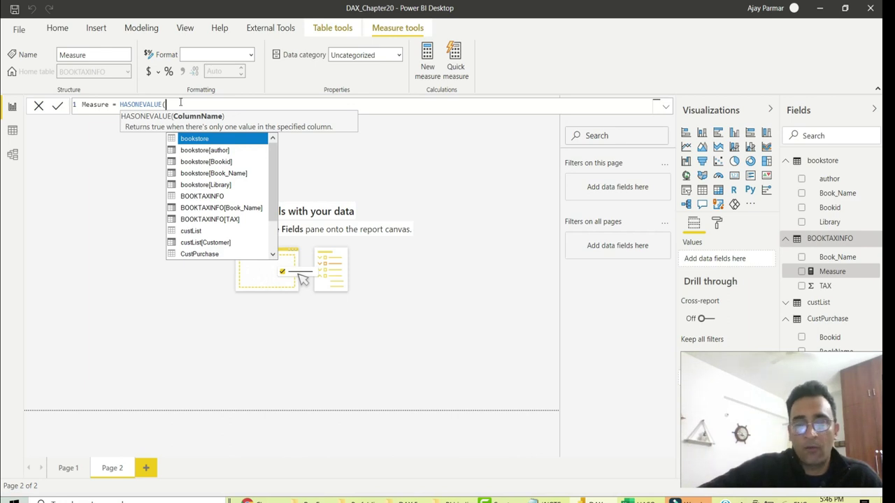
key(BackSpace)
key(BackSpace)
key(BackSpace)
key(BackSpace)
key(BackSpace)
key(BackSpace)
key(BackSpace)
key(BackSpace)
key(BackSpace)
key(BackSpace)
key(BackSpace)
key(BackSpace)
key(BackSpace)
key(BackSpace)
key(BackSpace)
key(BackSpace)
key(BackSpace)
key(BackSpace)
key(BackSpace)
key(BackSpace)
key(BackSpace)
key(BackSpace)
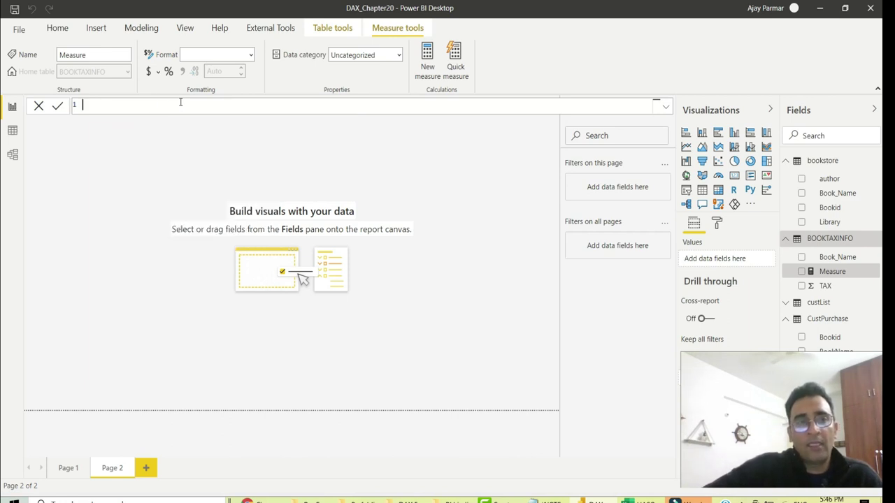
click(422, 164)
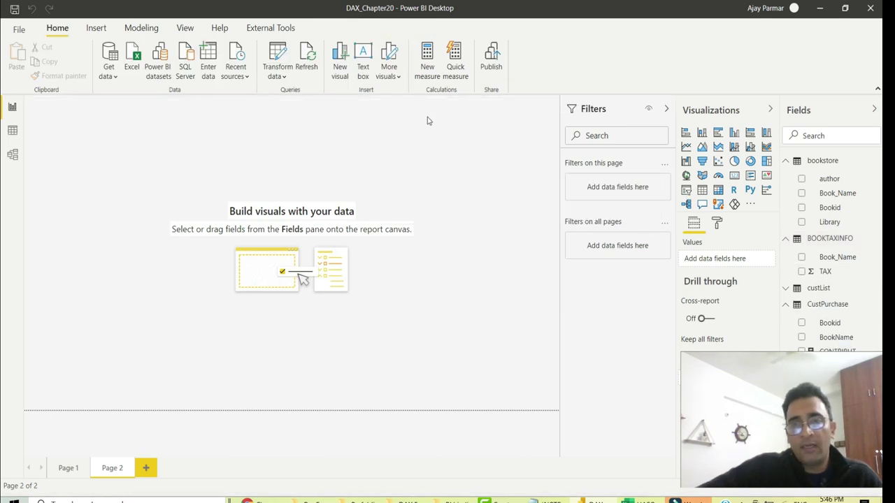
- Collapse the filter settings and add an empty slicer near the upper-right corner of report page 2
click(666, 109)
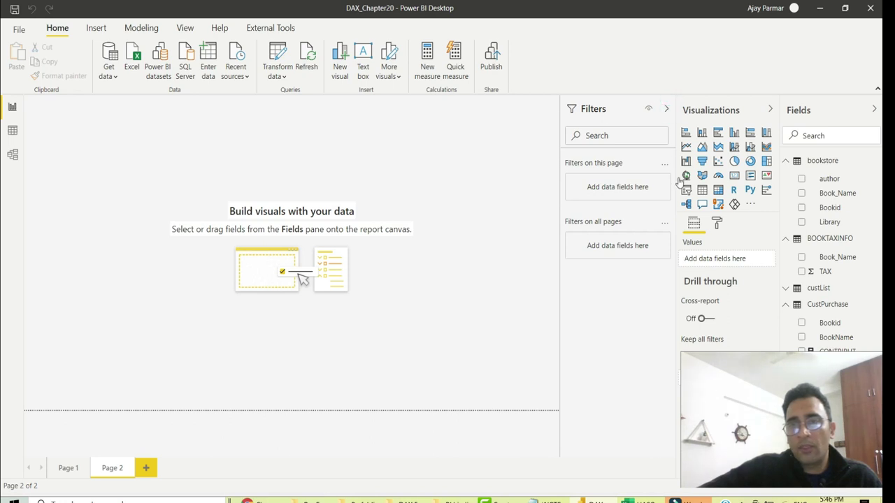
click(686, 190)
drag(149, 166, 591, 181)
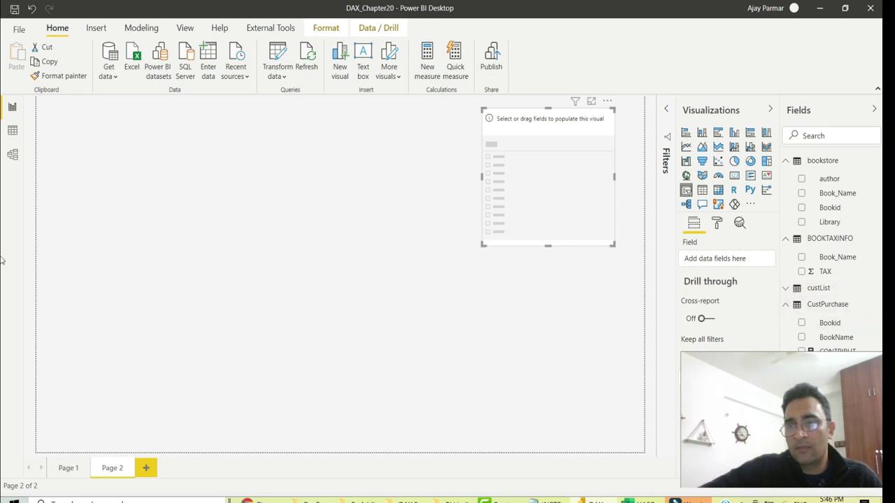
- Fill the slicer with the author field of the bookstore table and select the first author in it
click(787, 162)
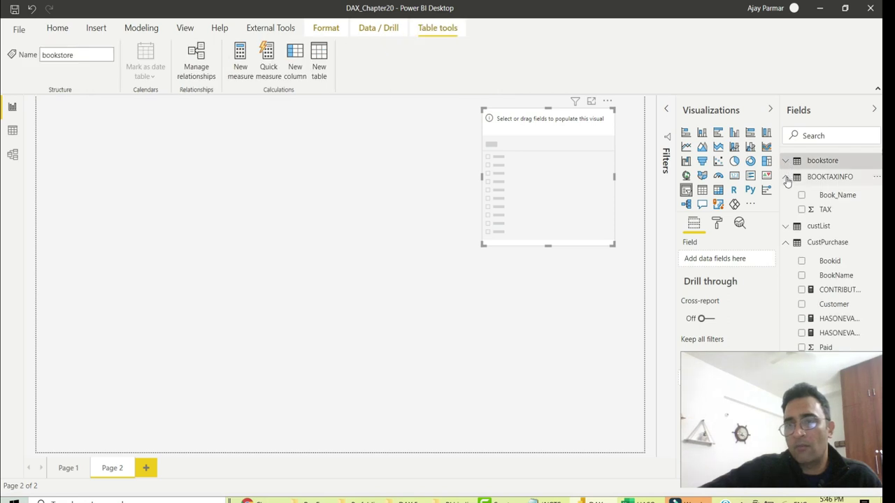
click(787, 179)
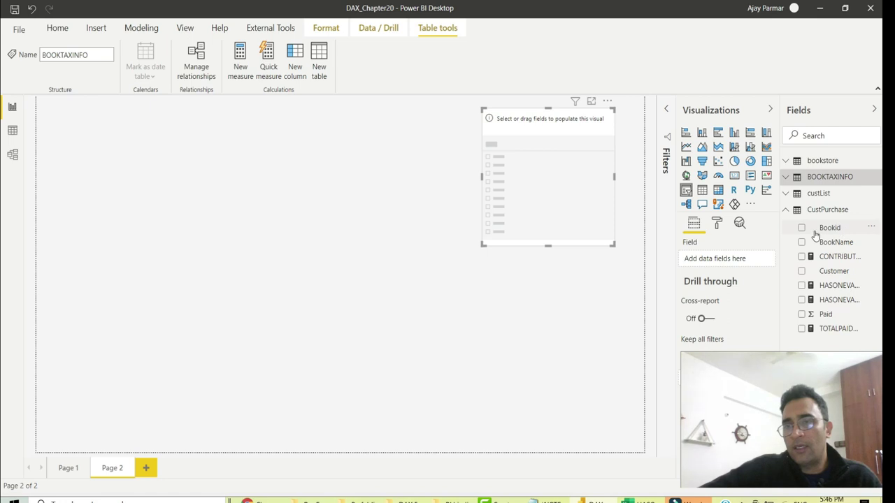
click(786, 162)
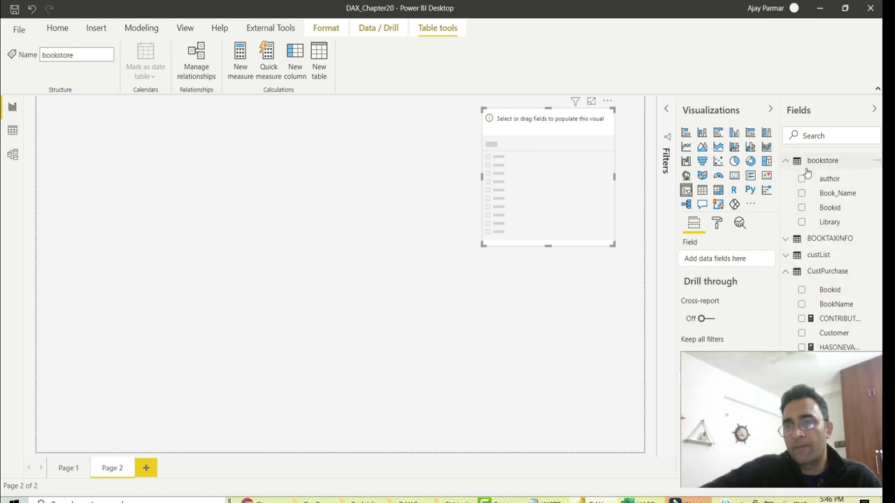
drag(829, 180, 562, 198)
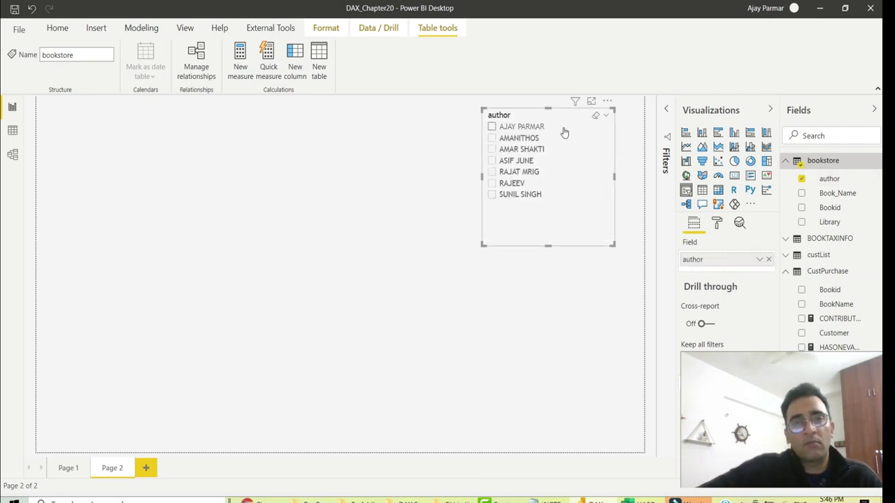
click(492, 129)
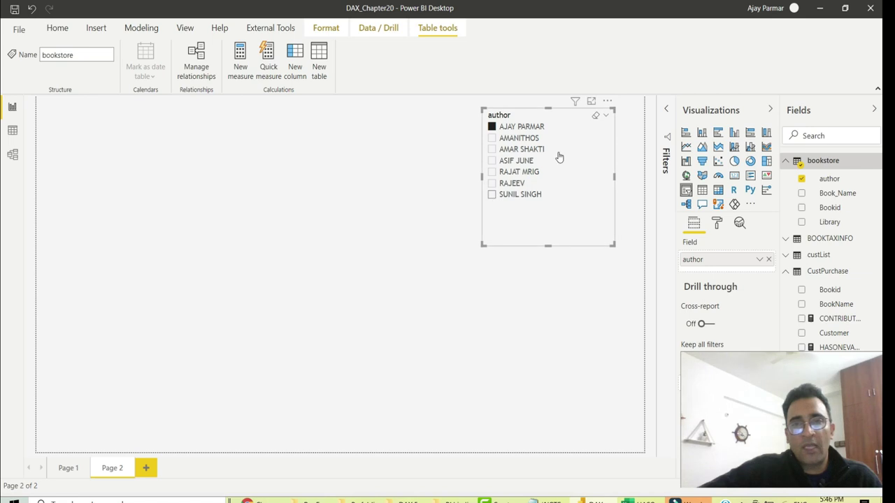
- Add an empty table visual, place it in the left half of the page and widen it to more than double
click(193, 225)
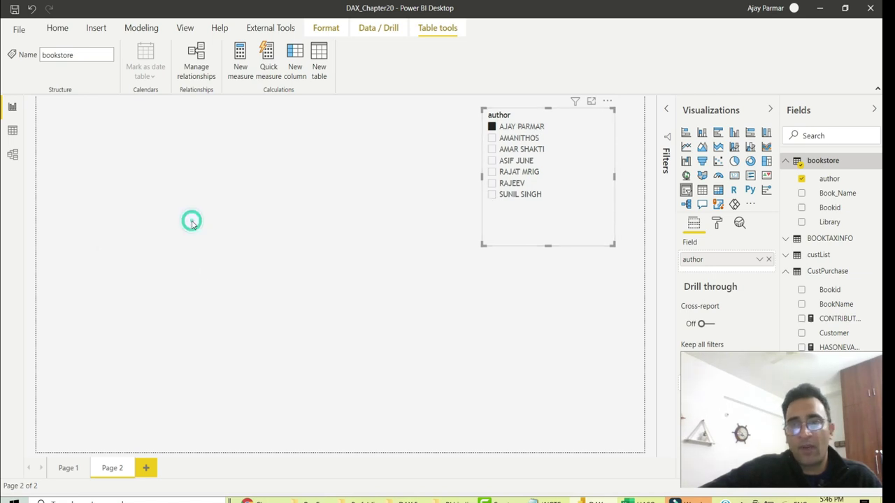
click(702, 190)
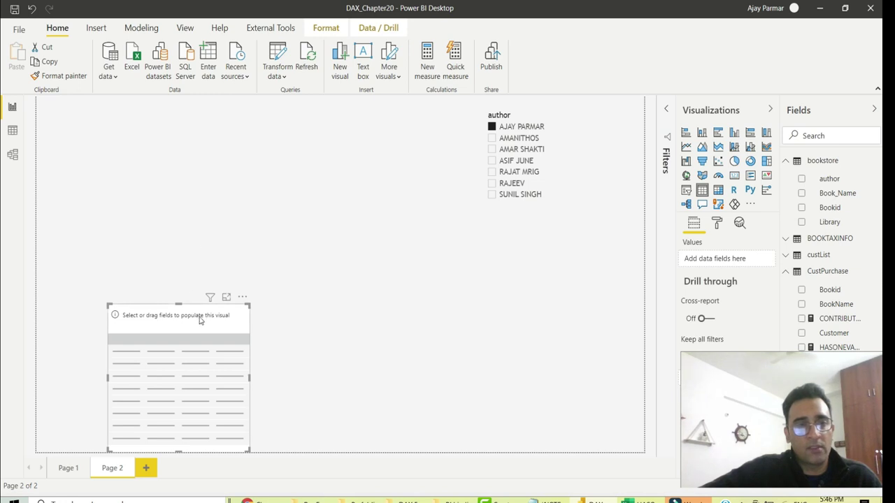
drag(224, 318, 149, 201)
drag(199, 259, 392, 260)
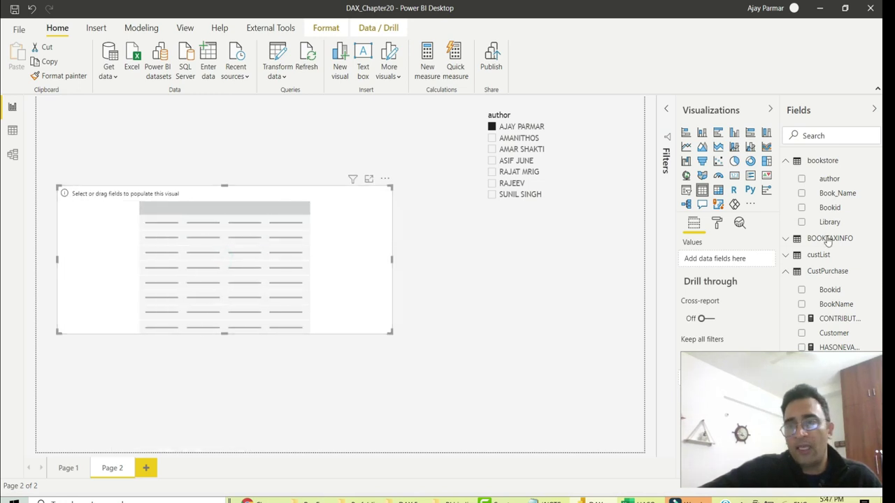
- Add BookName and the TOTALPAID_DAX measure from the CustPurchase table to the table visual
click(789, 163)
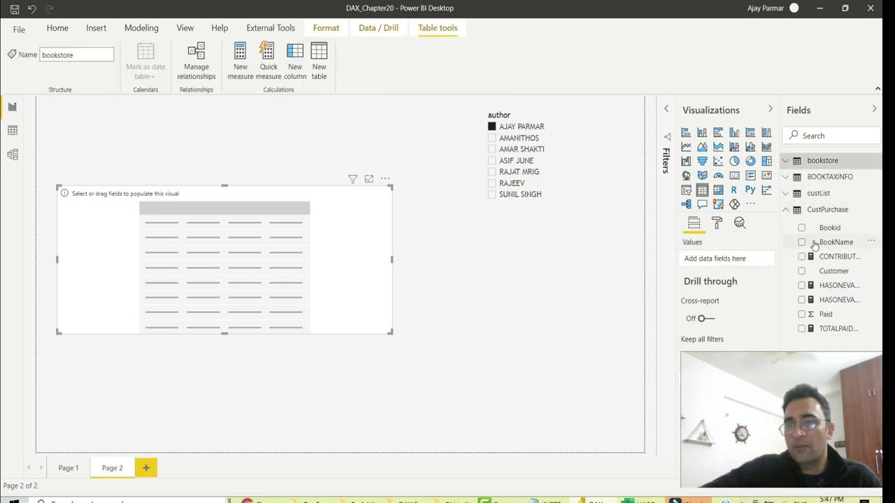
click(801, 243)
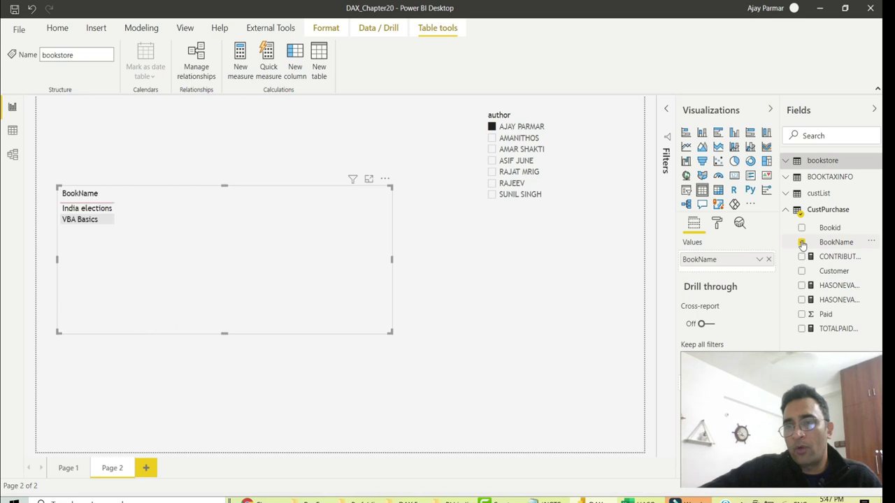
click(801, 329)
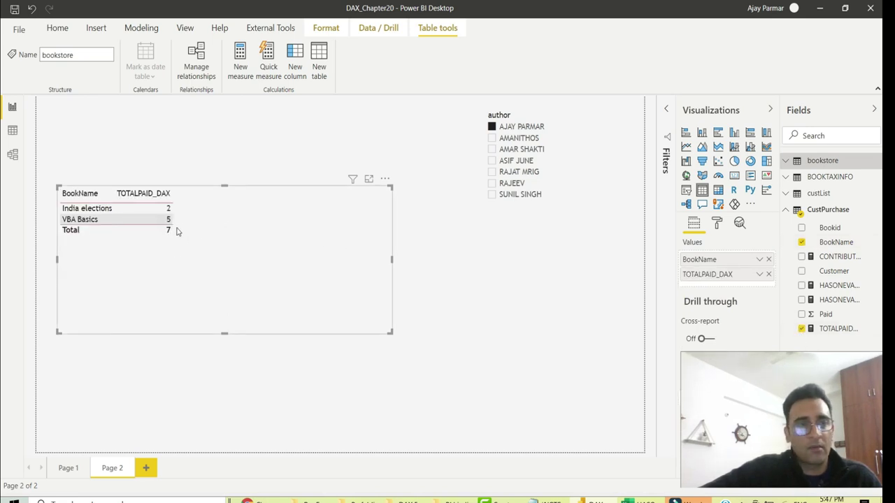
- Check how the table's books and TOTALPAID_DAX values respond to one author, two authors and no author selected in the slicer
click(492, 137)
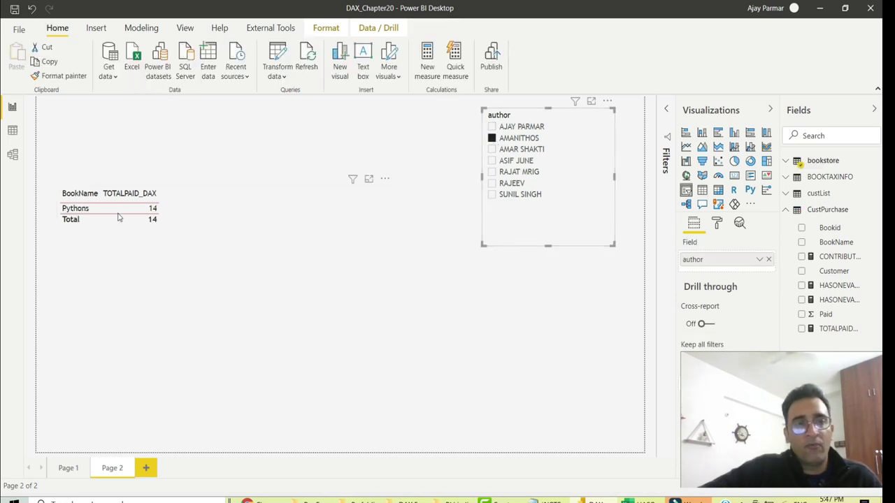
click(492, 161)
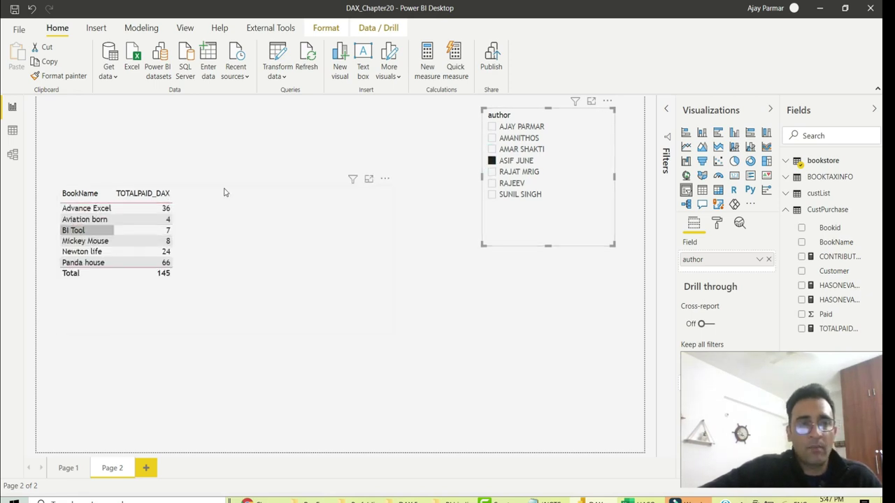
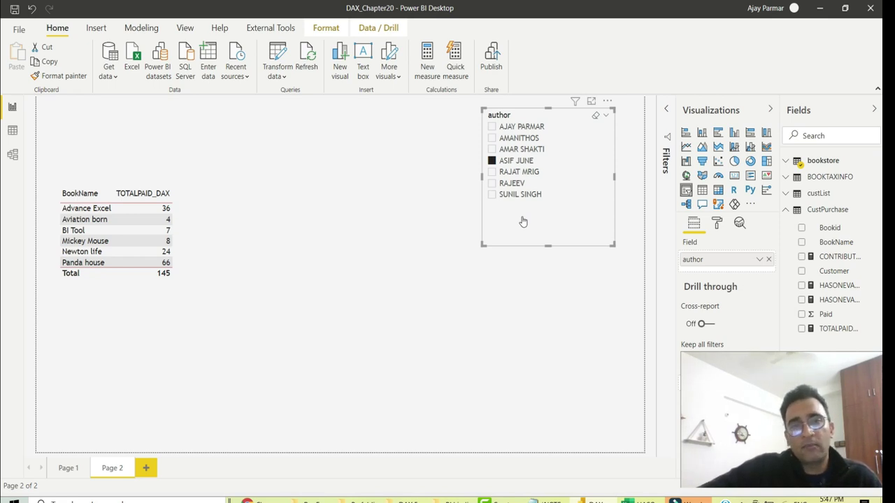
click(491, 161)
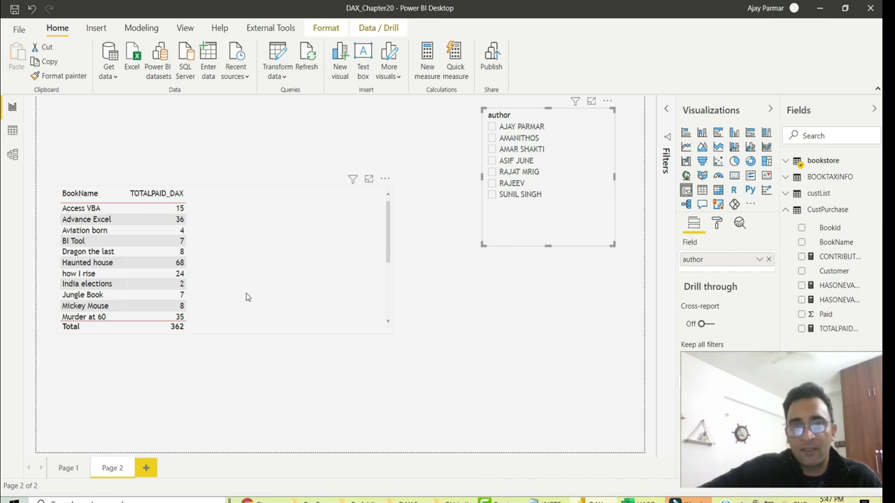
click(491, 126)
click(492, 138)
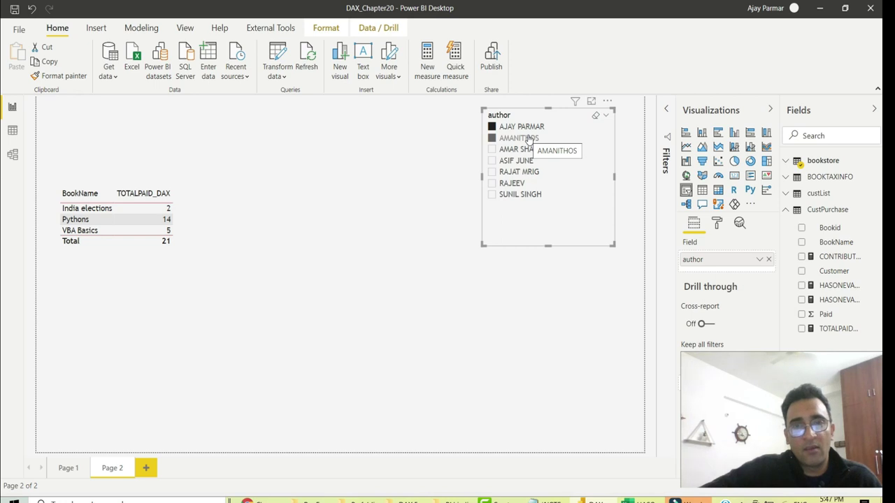
click(493, 140)
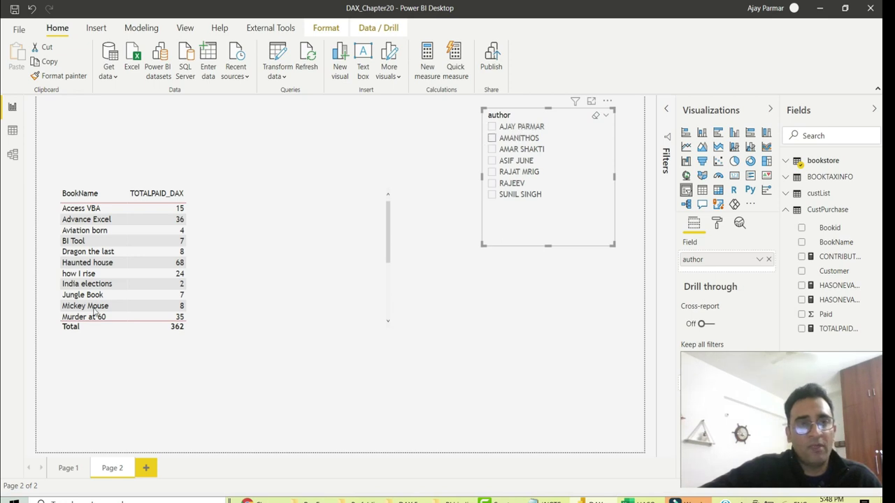
- Move the table visual lower on the report page to leave free space above it
click(283, 211)
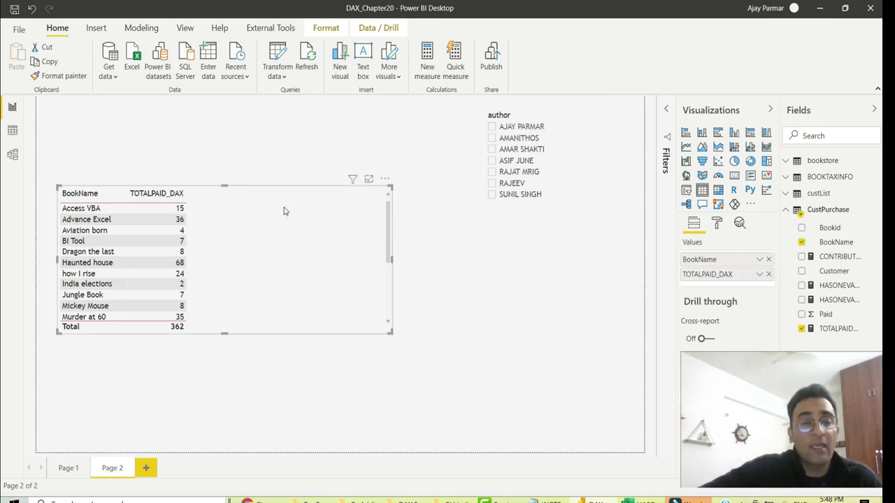
drag(280, 214, 269, 255)
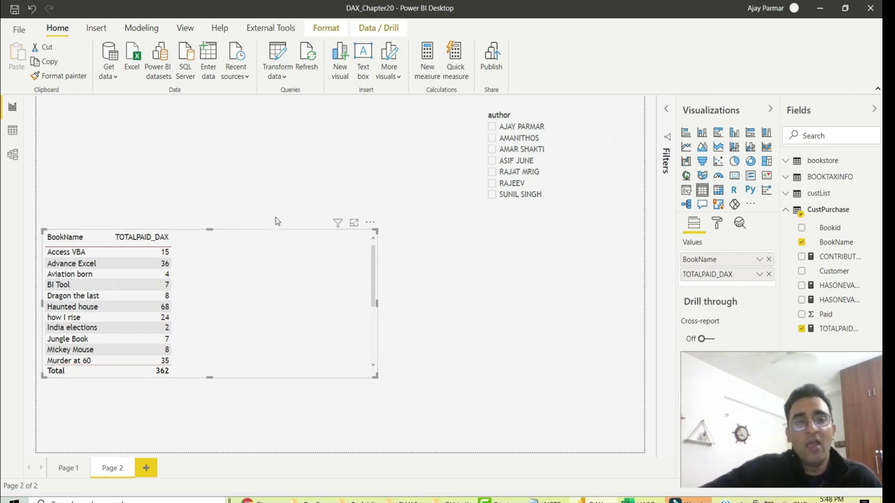
drag(269, 231, 274, 256)
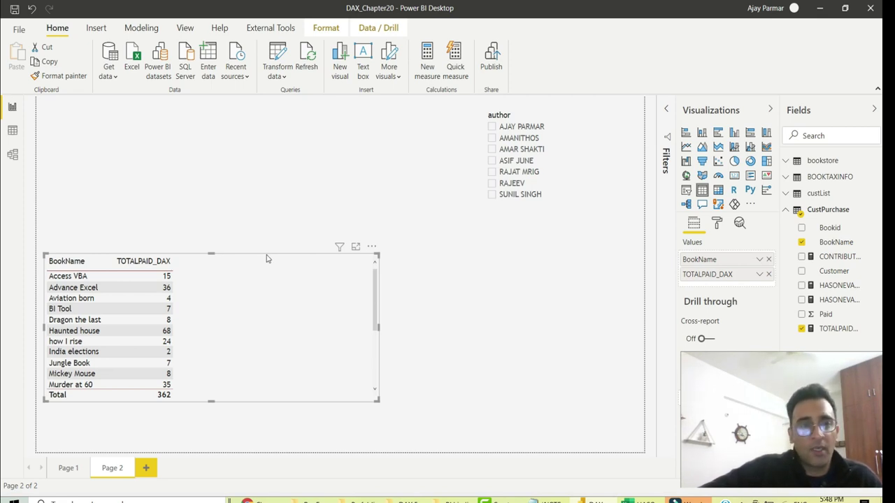
- Create a new measure that starts an IF formula with the logical test HASONEVALUE(bookstore[author])
click(135, 142)
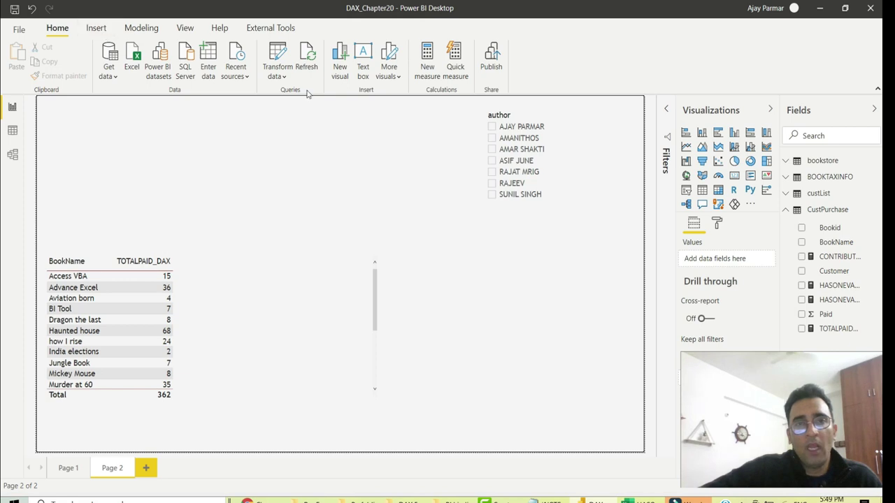
click(428, 61)
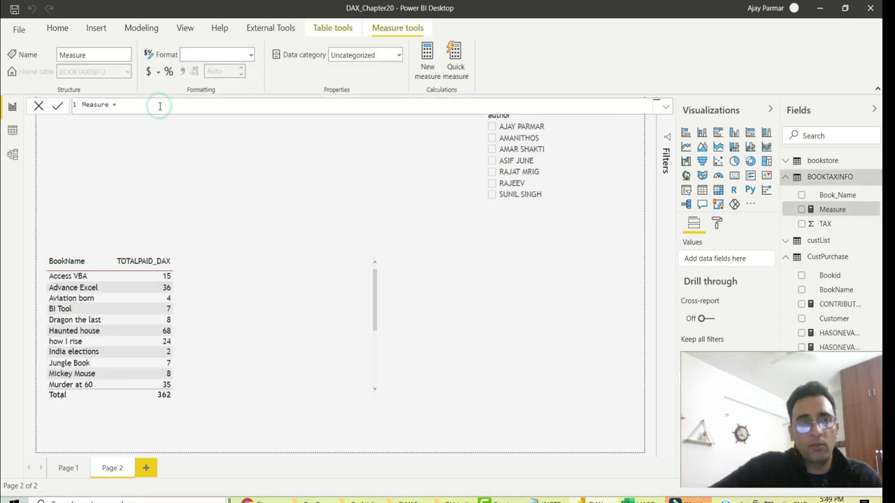
text(if(hasonevalue)
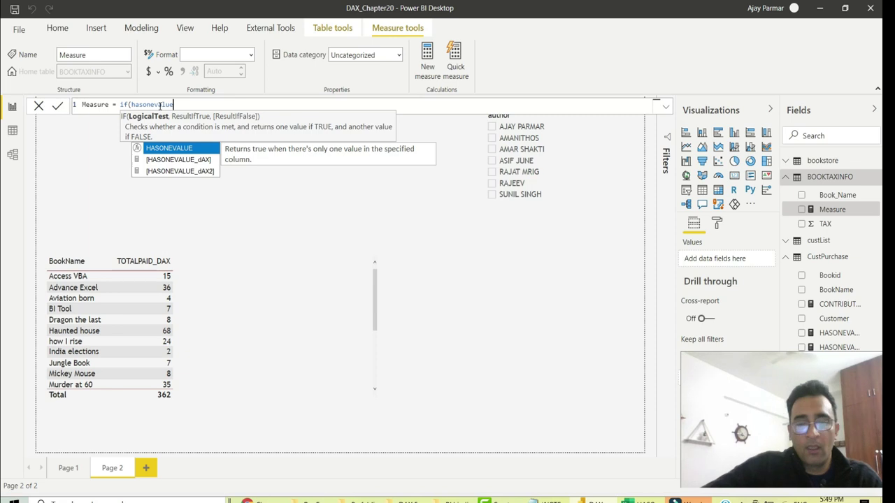
text(()
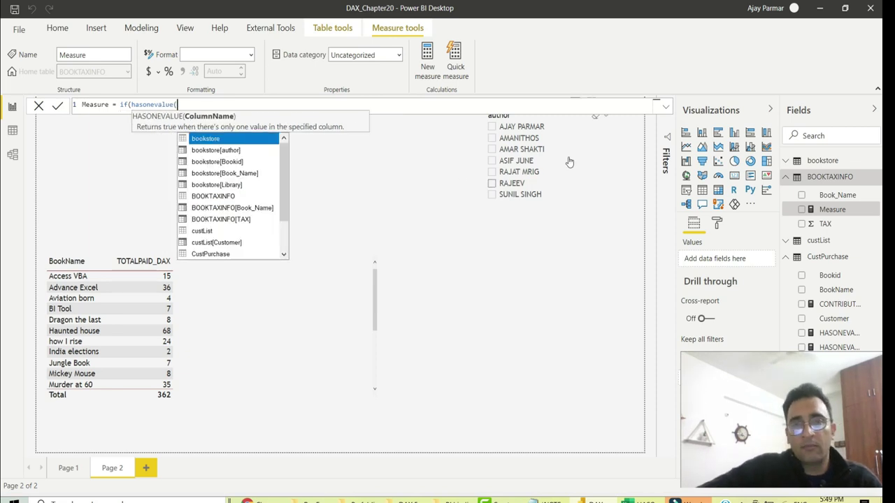
text(autho)
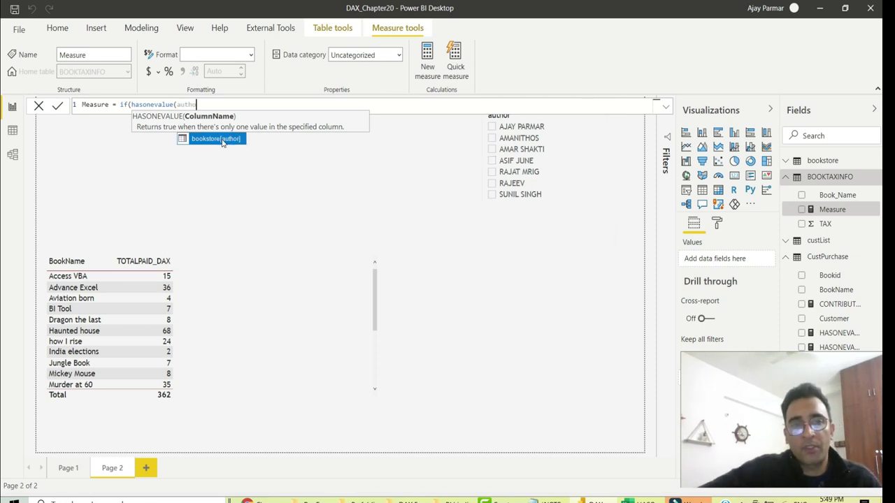
click(222, 140)
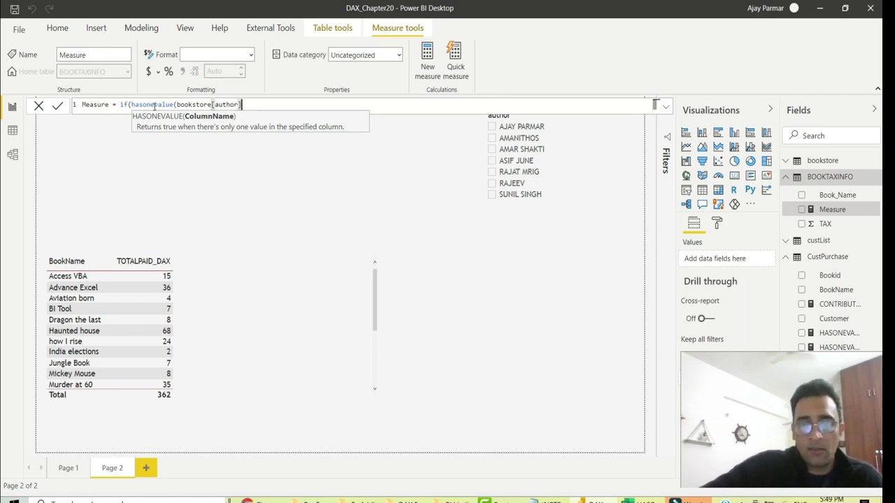
text(),)
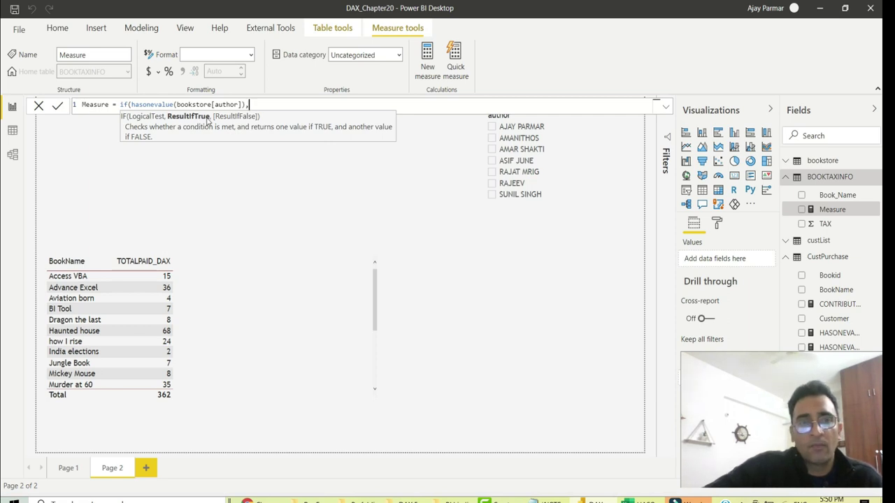
- Complete the IF formula to return "good" when true and "You cannot select multiple values" when false
text("good)
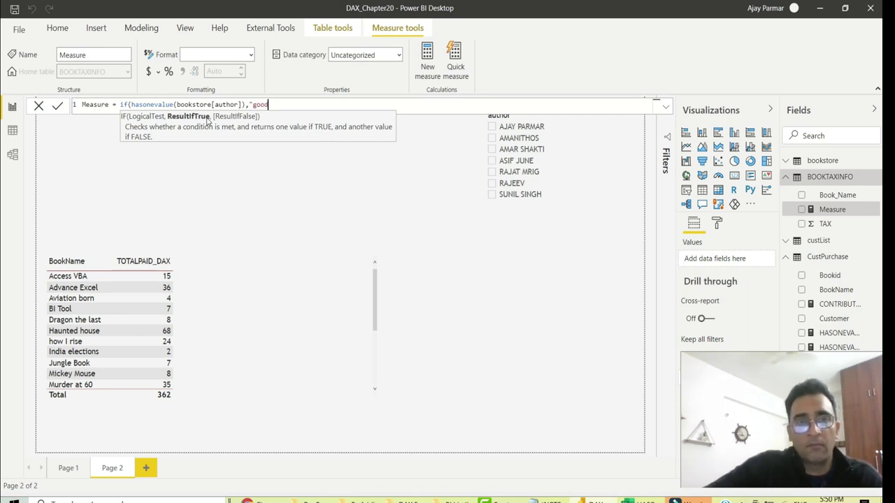
text(")
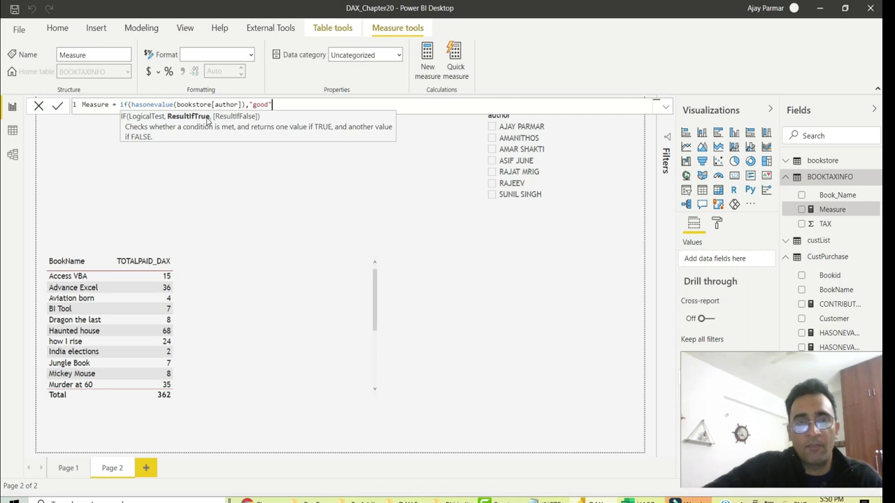
text(,"You cannot )
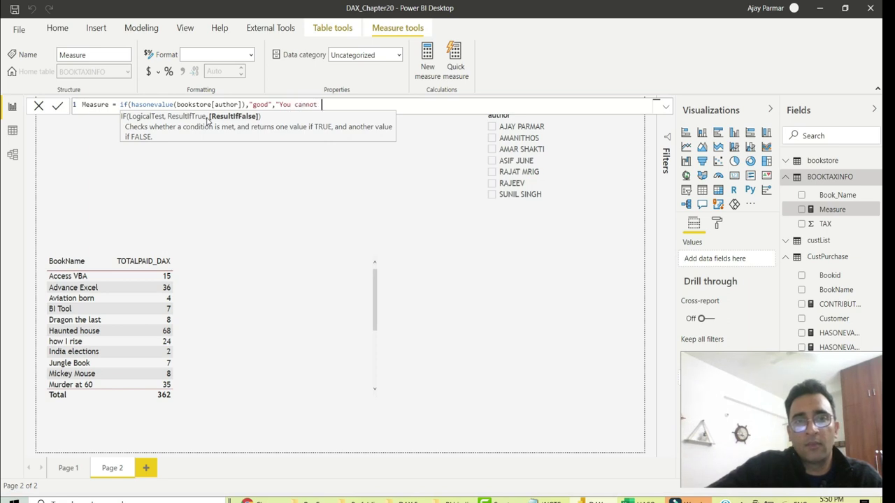
text(selece)
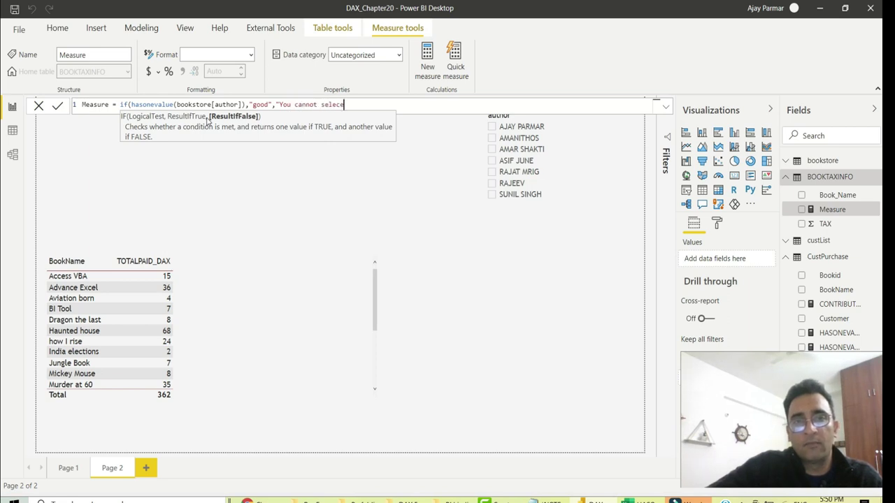
text(ct)
key(BackSpace)
key(BackSpace)
key(BackSpace)
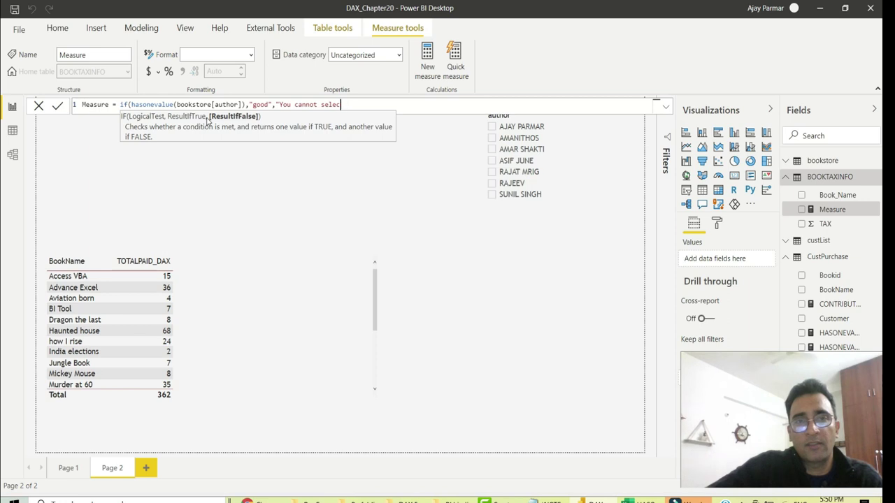
text(t mu)
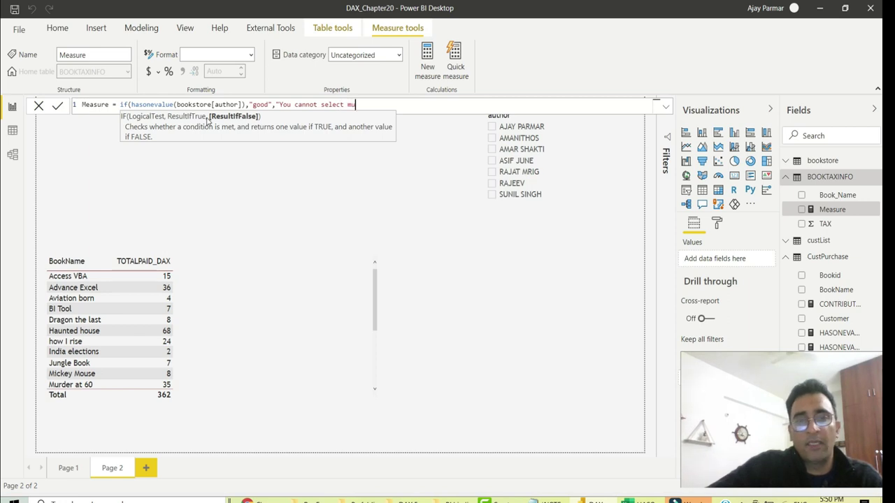
text(ltiple value)
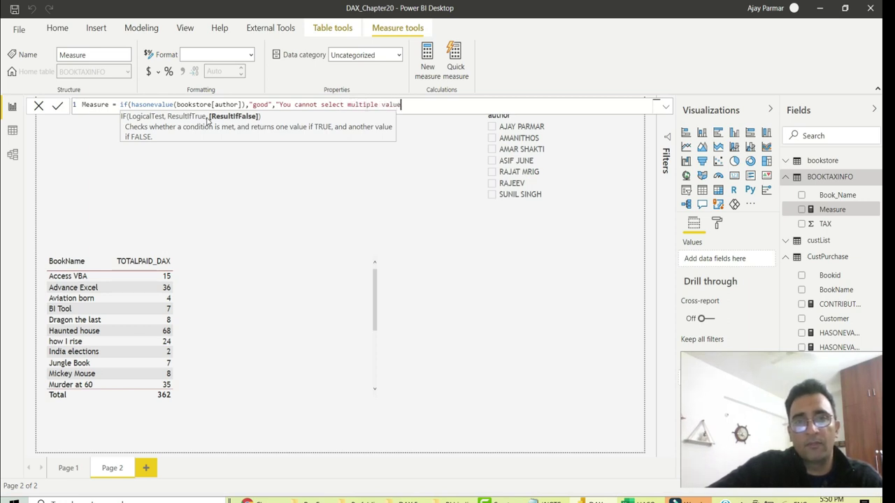
text(s"))
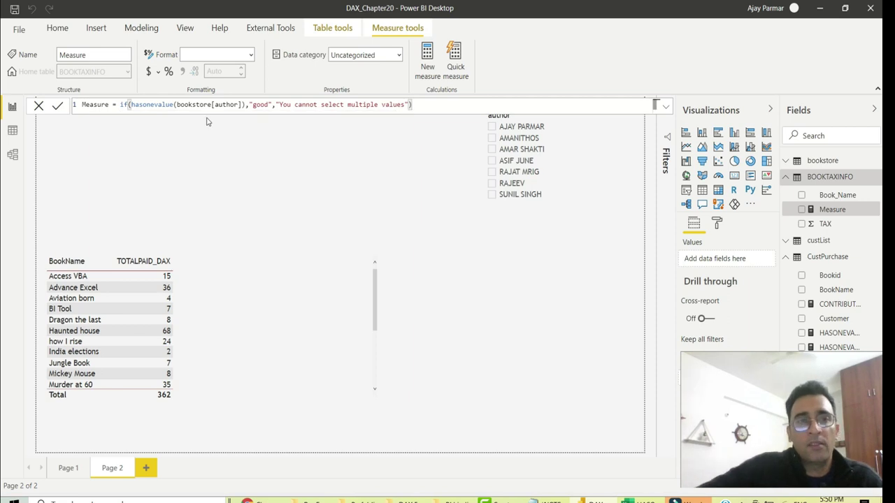
- Name the new measure daxtesting and commit its formula
double_click(95, 104)
text(daxtesting)
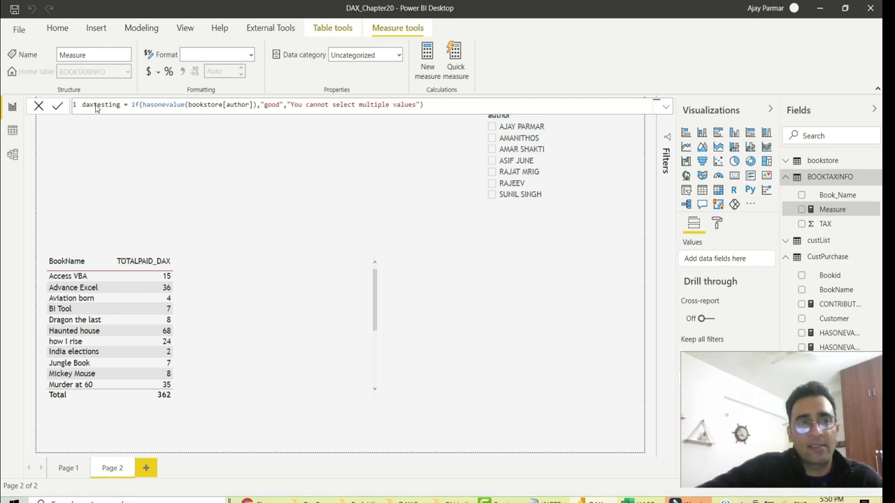
key(Return)
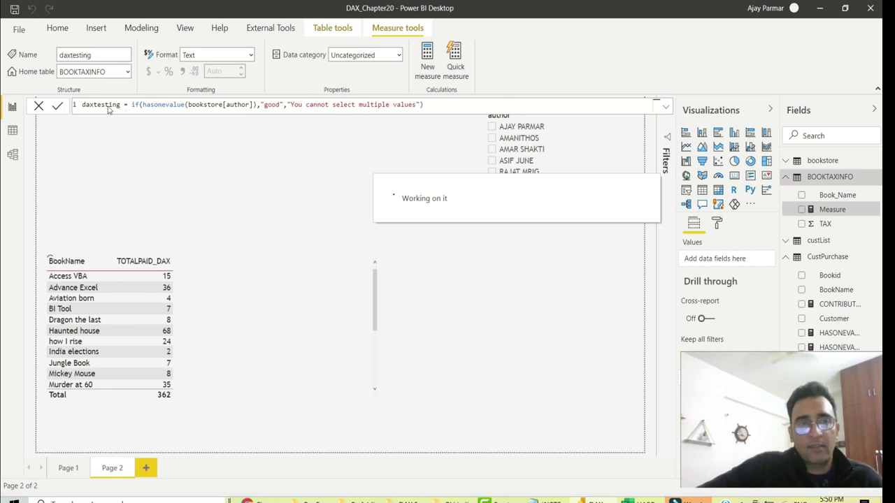
click(127, 173)
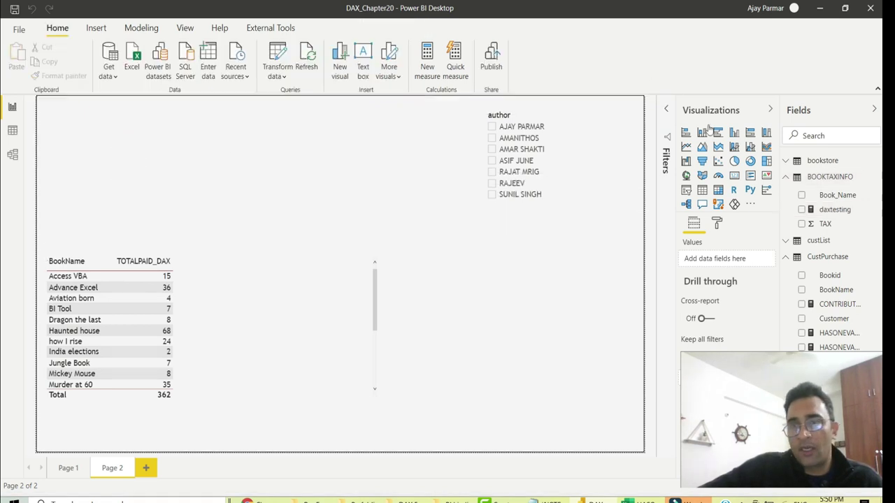
- Add a card visual with the daxtesting measure above the table, making it shorter and wide enough to show the full message
click(735, 177)
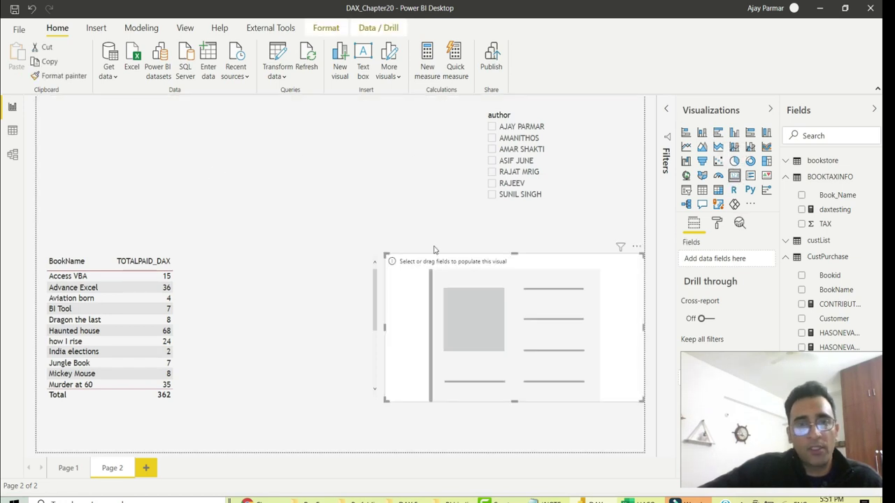
drag(474, 266, 188, 211)
drag(211, 251, 216, 190)
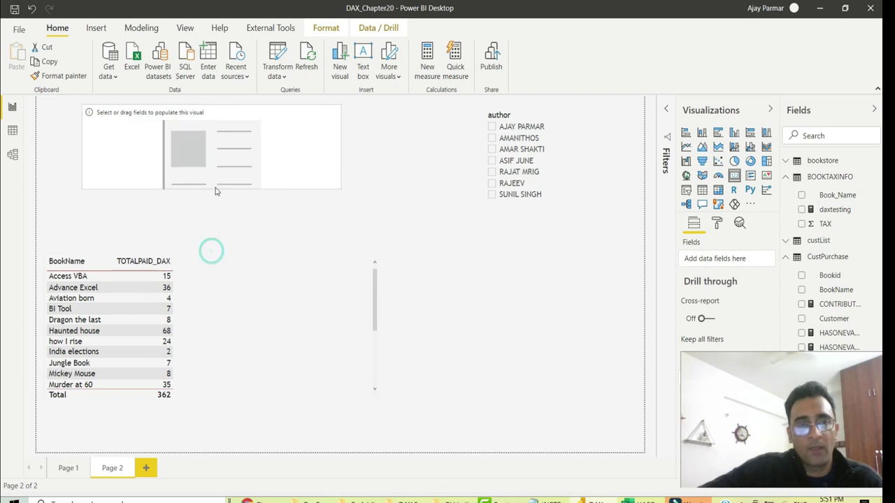
drag(293, 168, 258, 205)
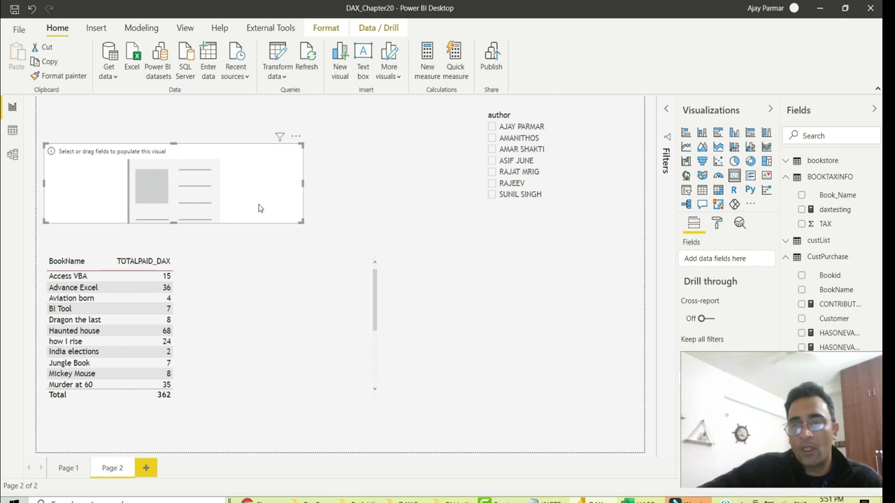
click(802, 210)
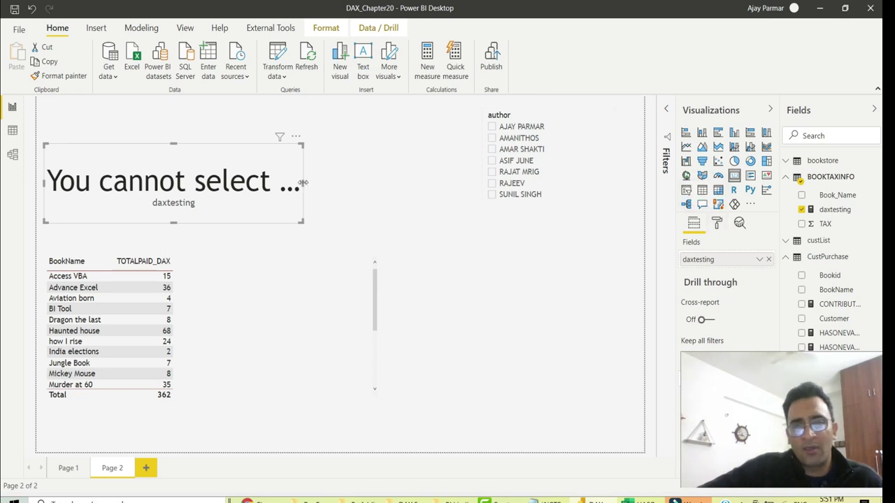
drag(302, 182, 479, 202)
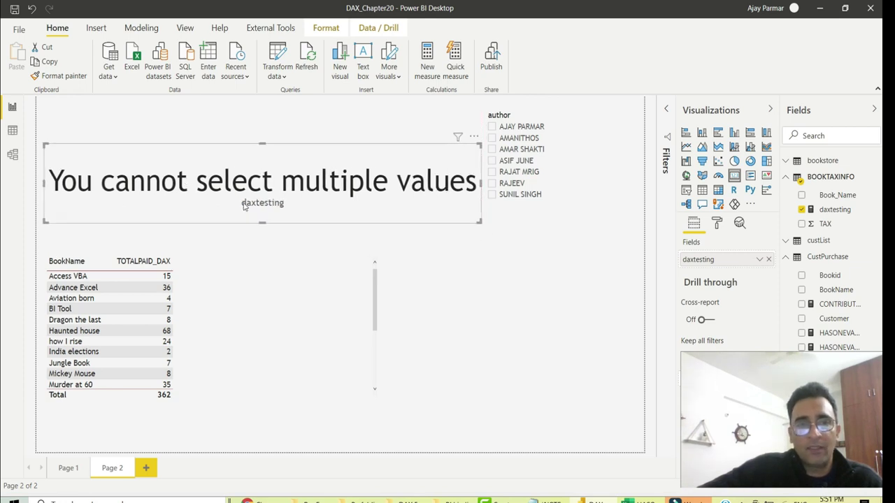
- Check how the daxtesting card and the book table respond to single authors, two authors and no author selected in the slicer
click(492, 127)
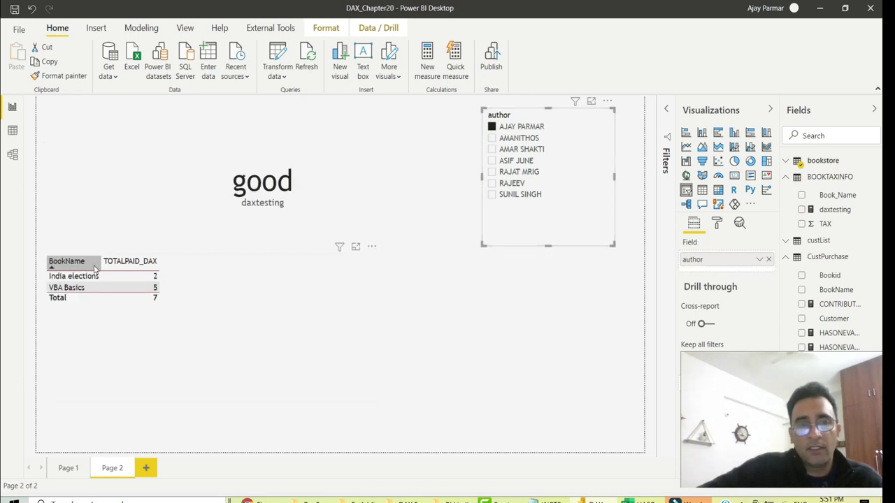
click(492, 139)
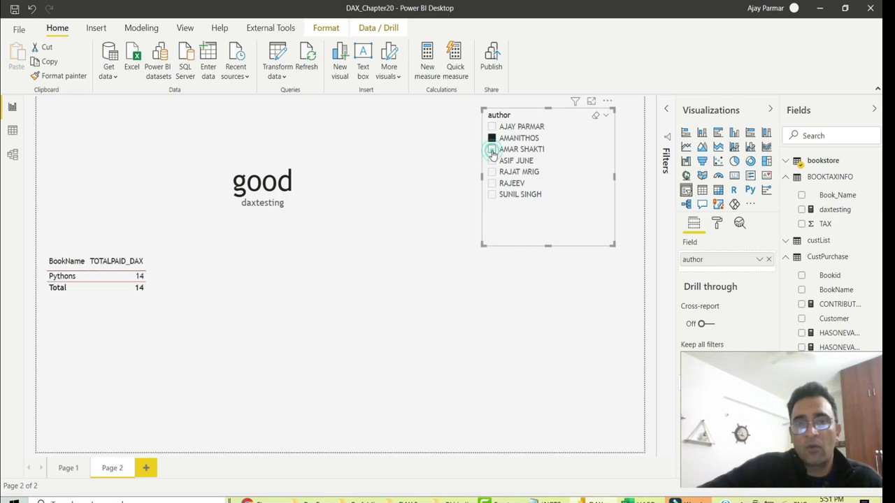
click(491, 149)
click(491, 160)
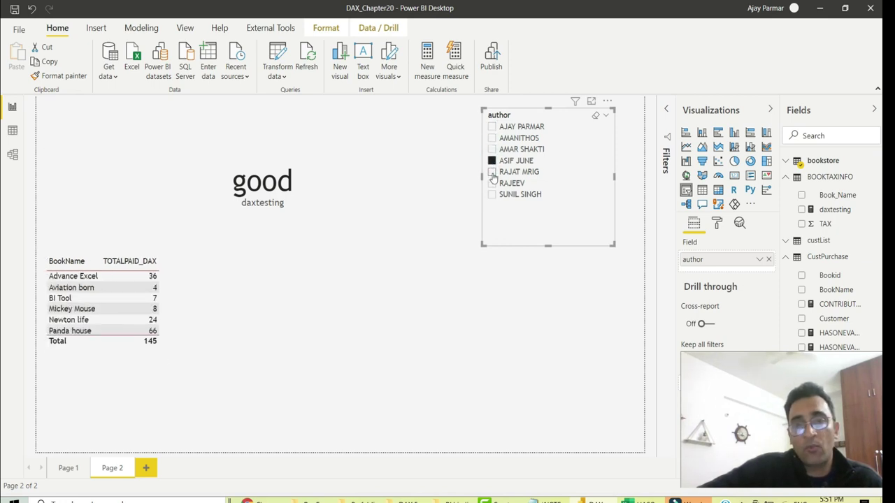
ctrl+click(491, 172)
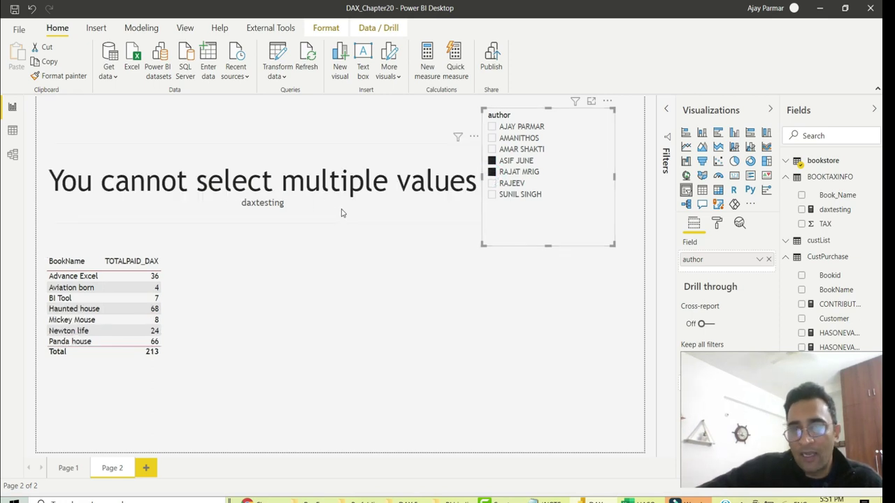
click(491, 172)
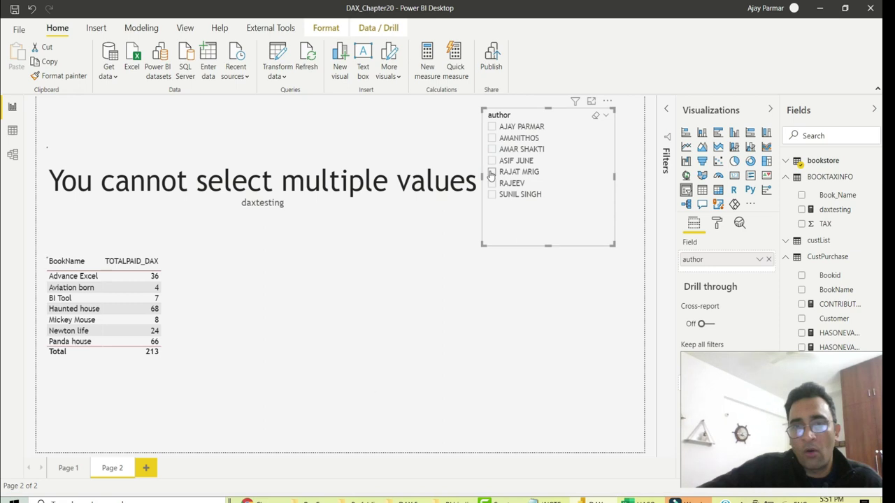
click(492, 172)
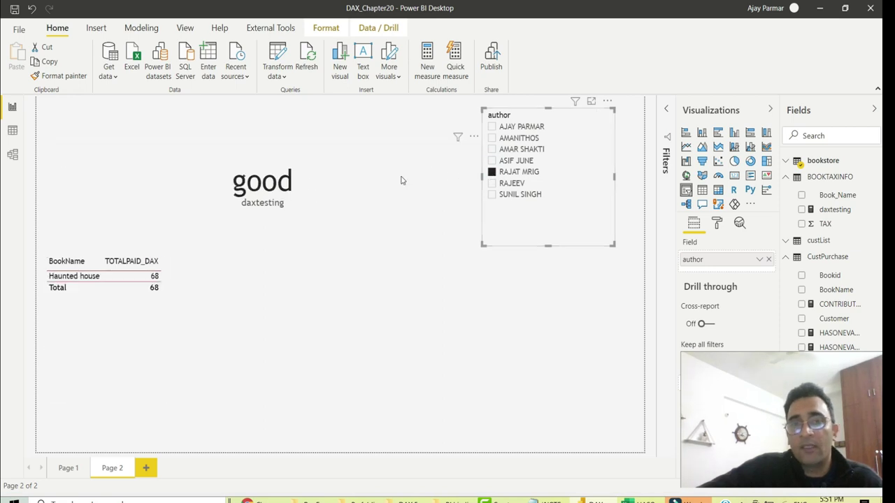
click(492, 172)
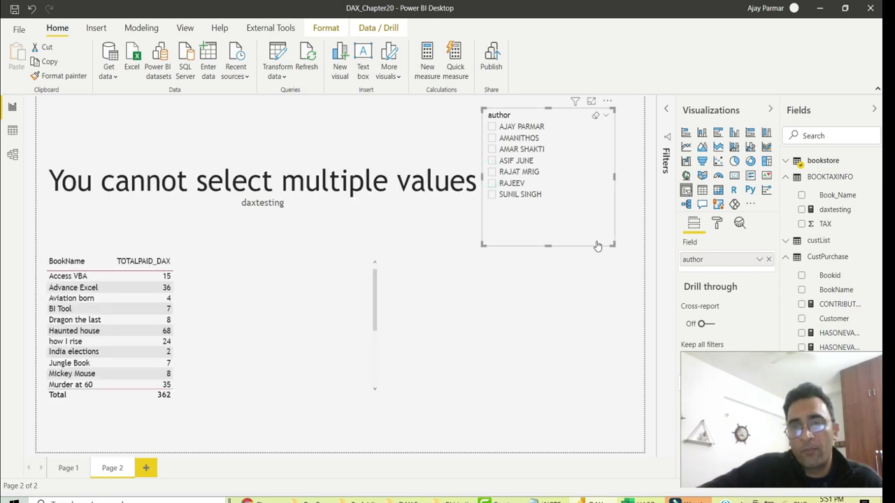
- Move the author slicer against the report page's right edge and reduce the daxtesting card's height
drag(595, 245, 624, 245)
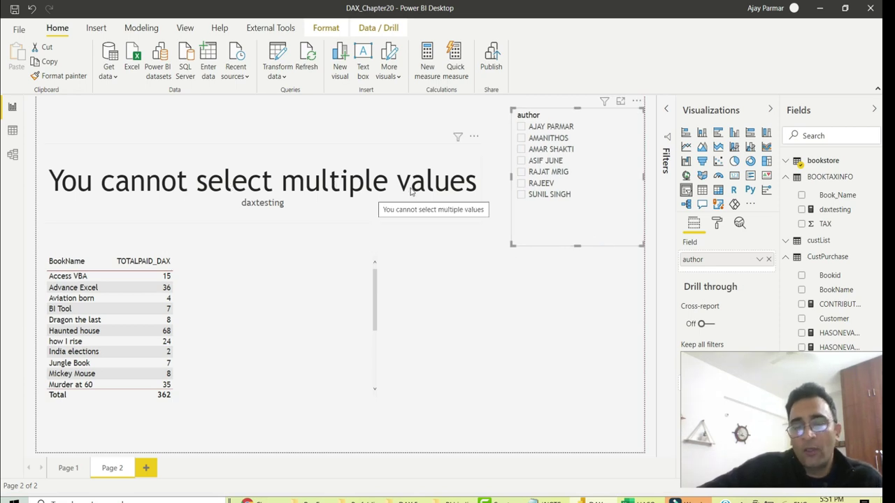
click(338, 150)
drag(272, 223, 261, 200)
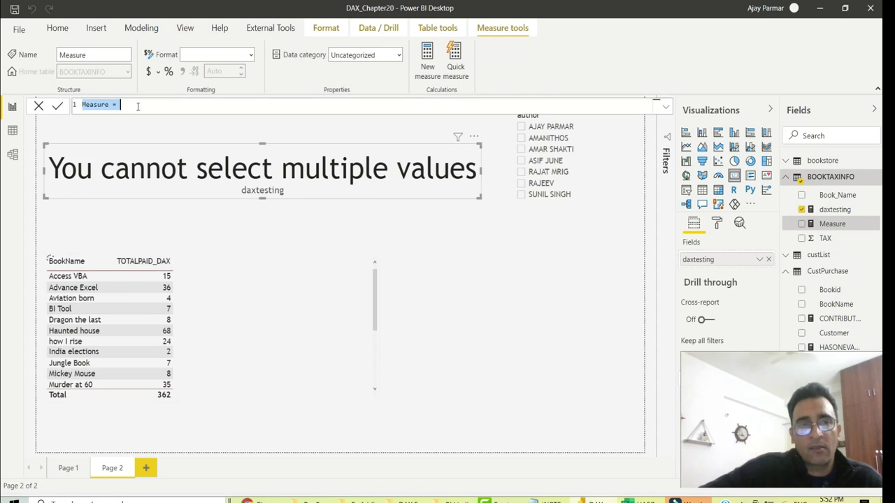
- Start the new measure's formula with an IF that tests HASONEVALUE on bookstore[author]
click(140, 105)
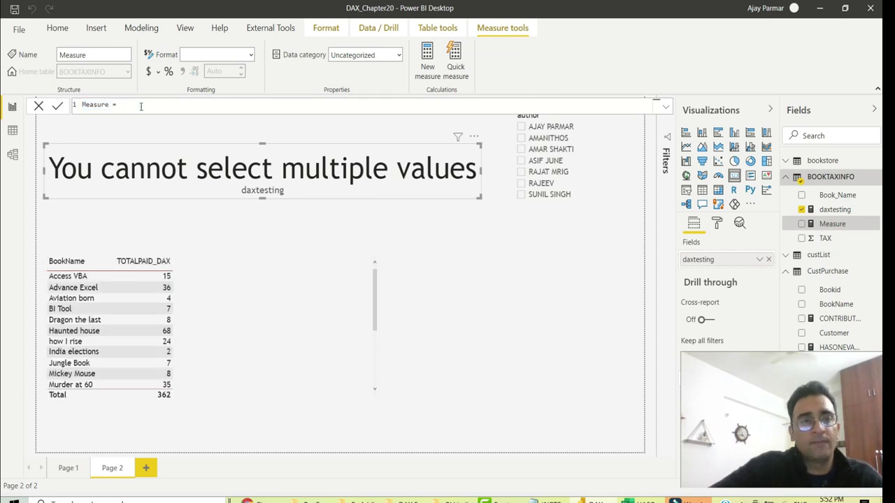
text(if(hason)
key(Down)
key(Tab)
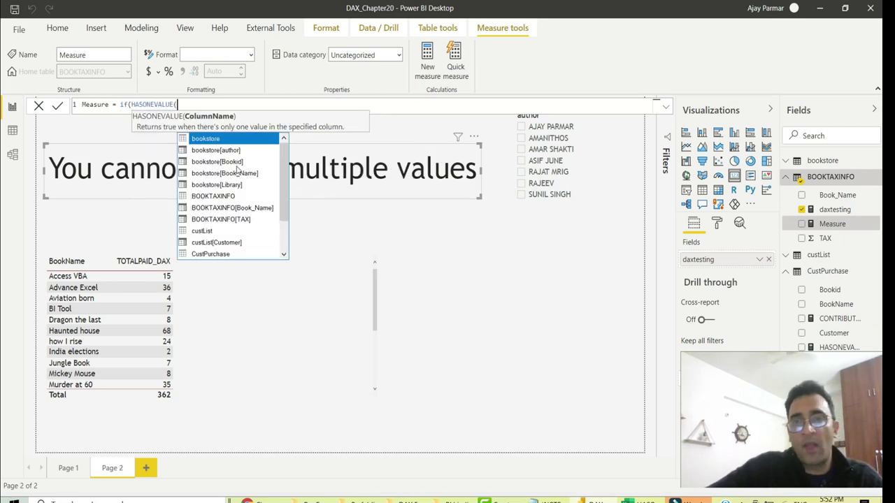
text(aut)
key(Tab)
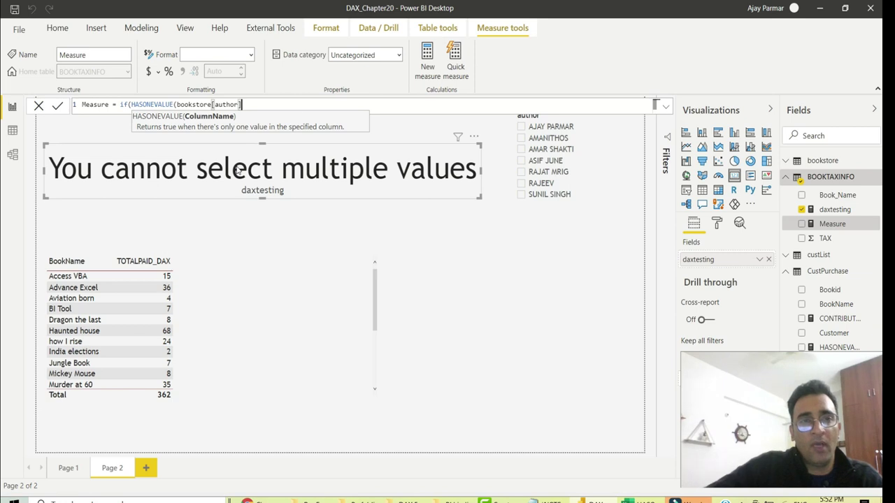
text(),)
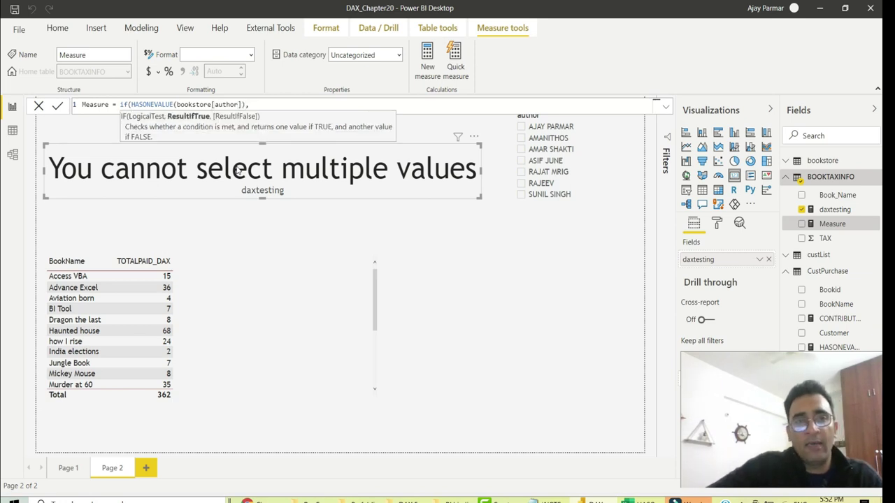
- Enter sum(CustPurchase[Paid]) as the IF formula's result when the condition is true
text(sum()
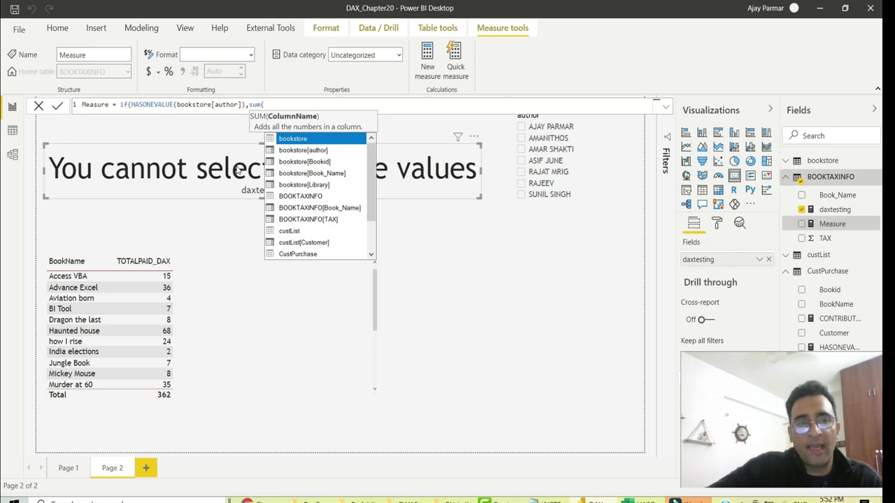
text(top)
text(t)
key(BackSpace)
key(BackSpace)
text(t)
key(BackSpace)
key(BackSpace)
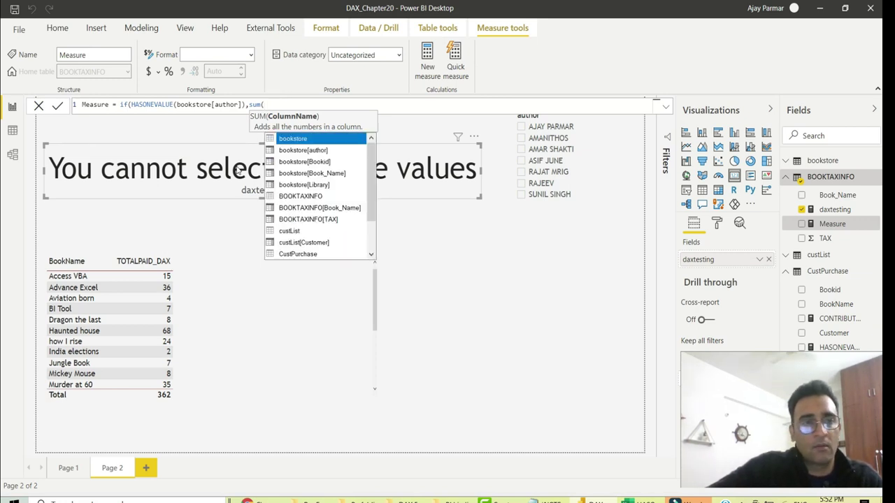
text(pai)
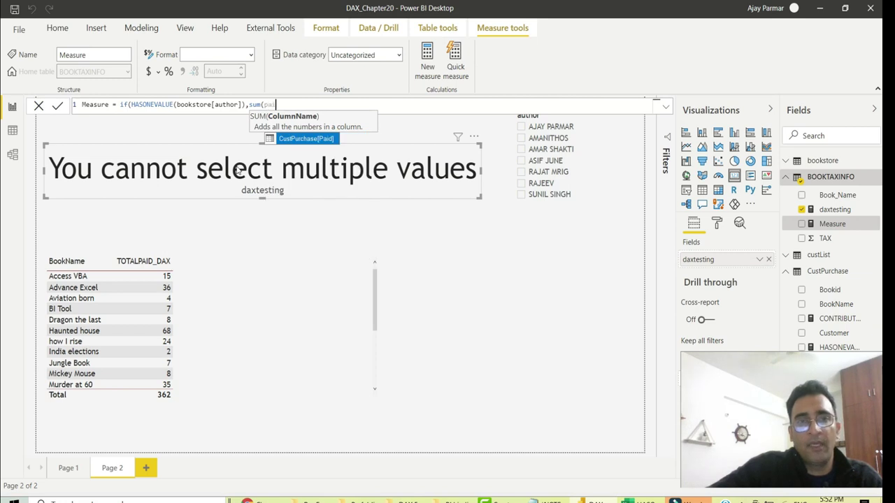
click(308, 139)
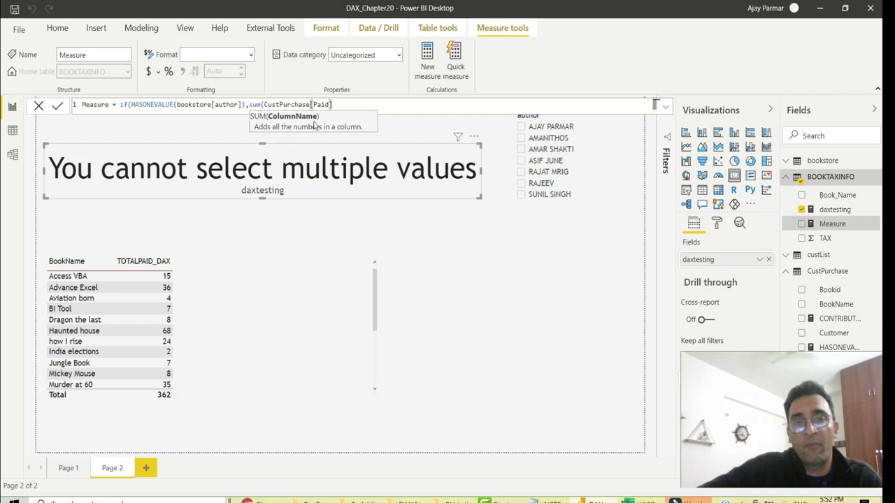
text())
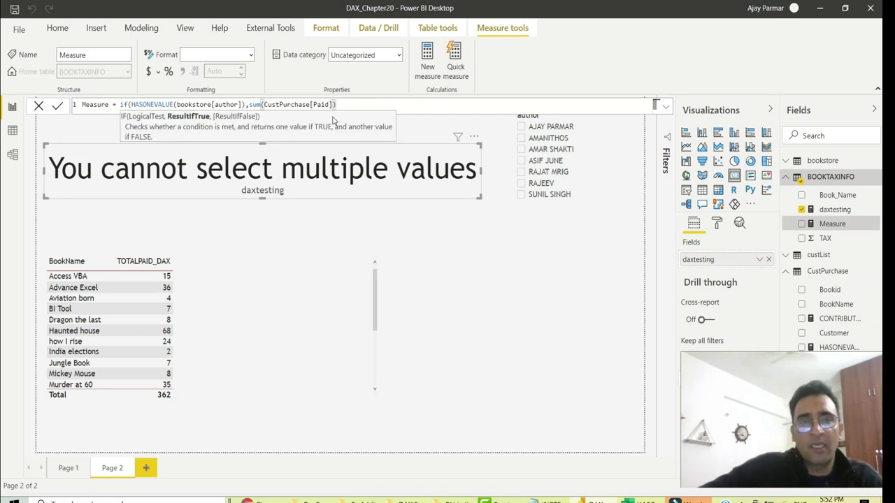
text(,)
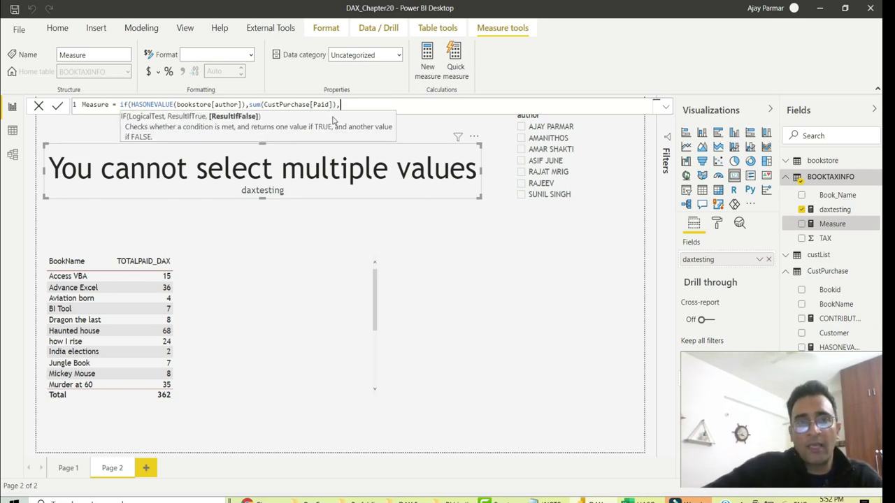
- Complete the measure with blank() as the result when the condition is false, and commit the formula
text("")
key(BackSpace)
text(blank)
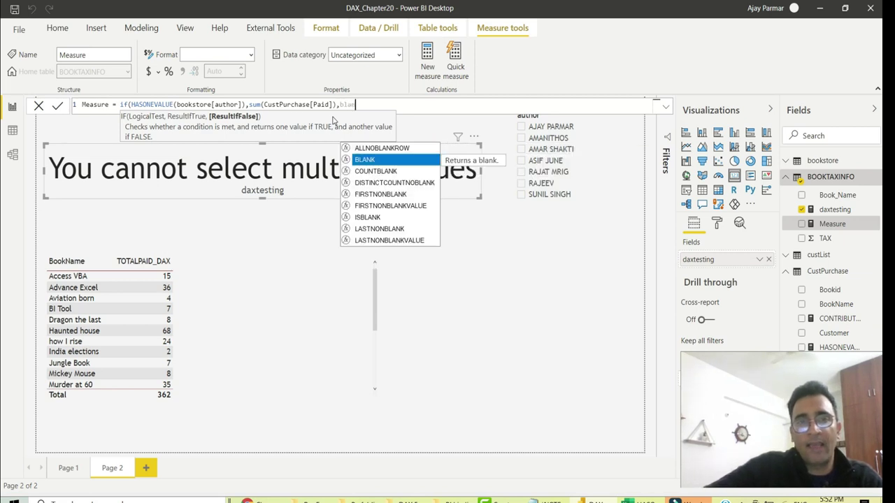
text(())
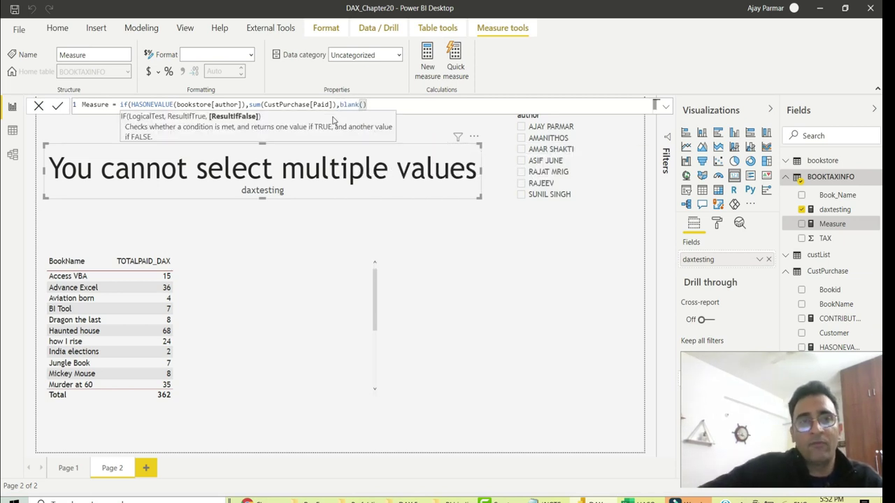
text())
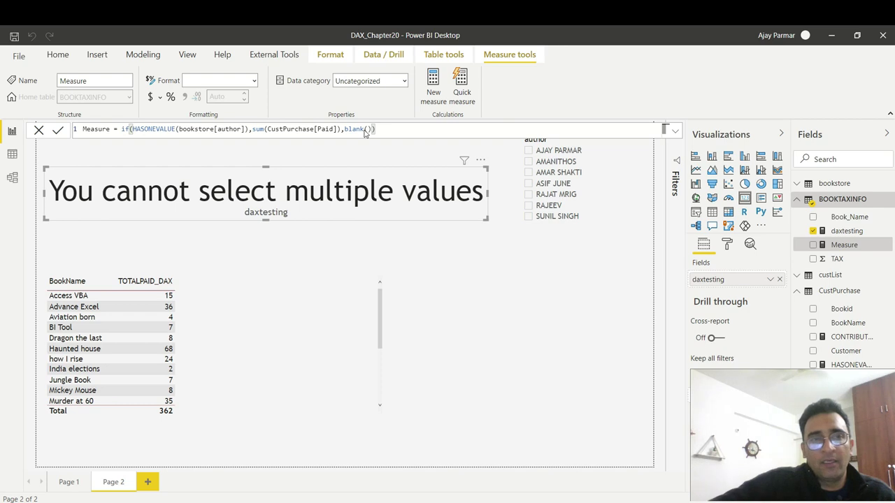
key(Return)
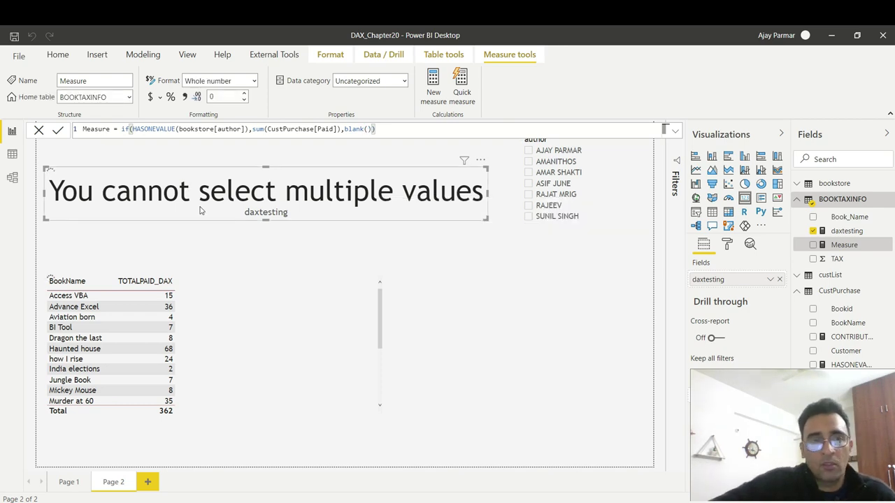
- Add the new Measure to the book table and remove TOTALPAID_DAX from it
drag(852, 249, 278, 349)
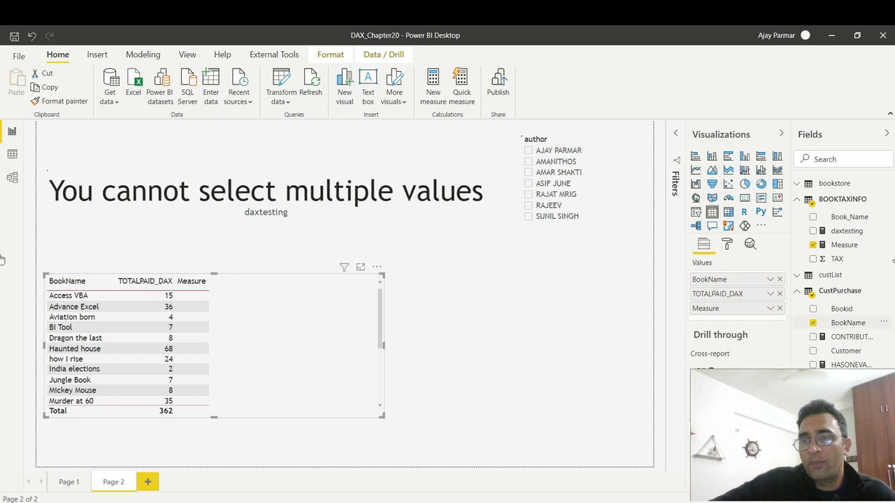
click(798, 201)
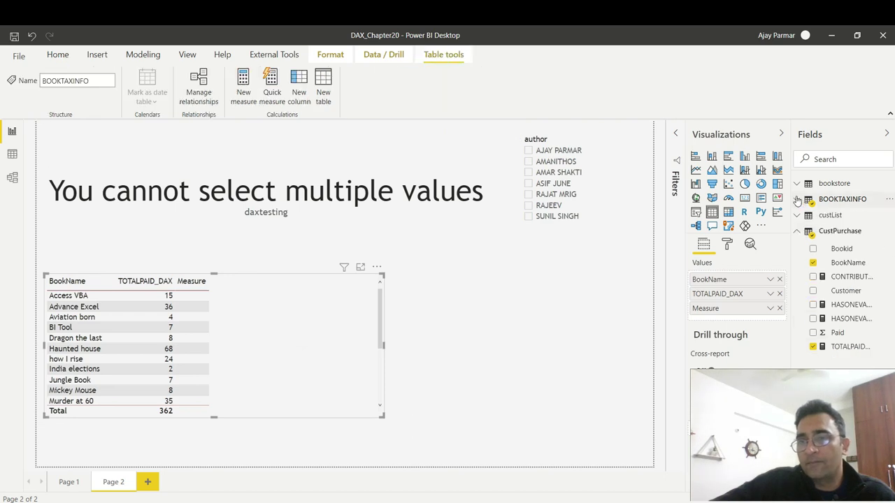
click(813, 347)
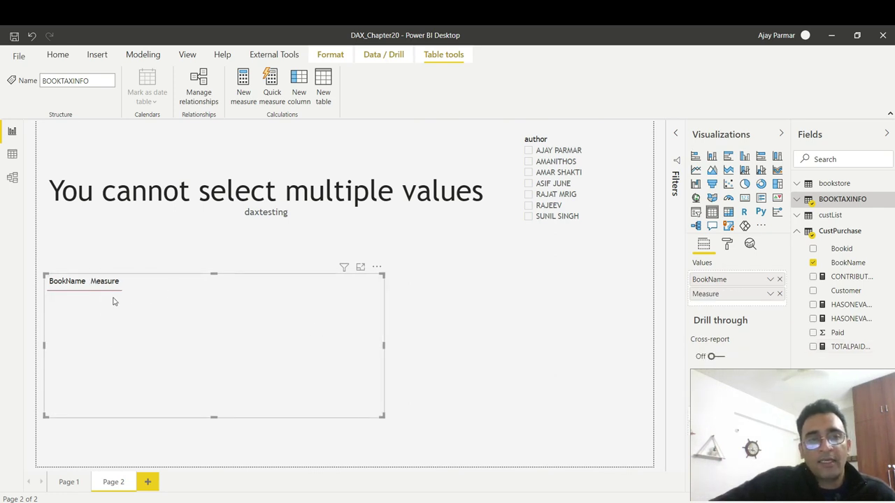
- Check the book table's Measure values and the daxtesting card for the first, third and fourth authors, one at a time
click(529, 151)
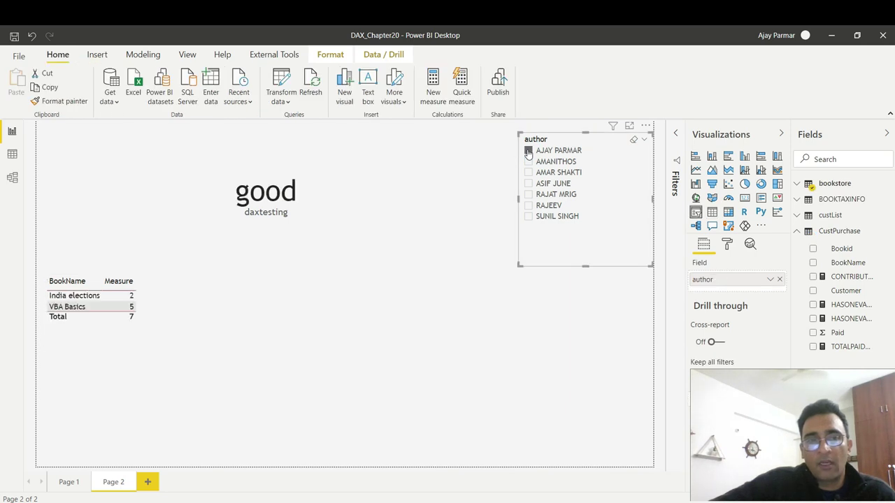
click(529, 173)
click(529, 183)
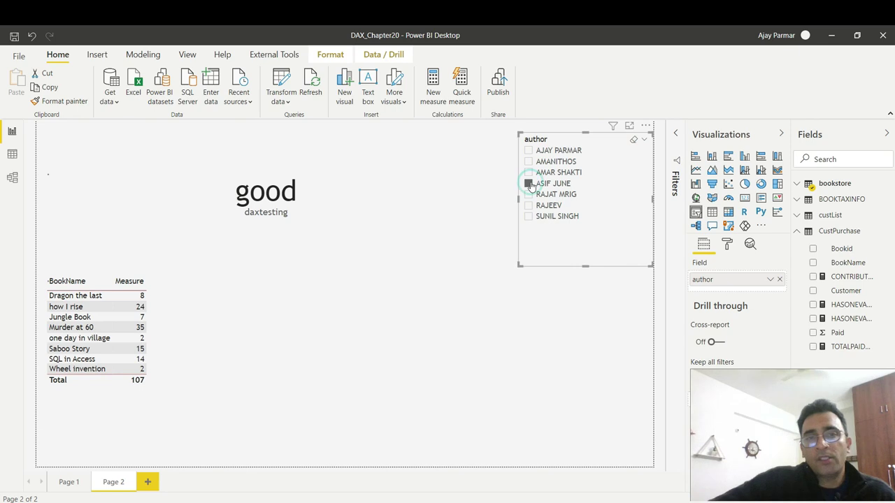
- Turn on the border of the daxtesting card
click(164, 211)
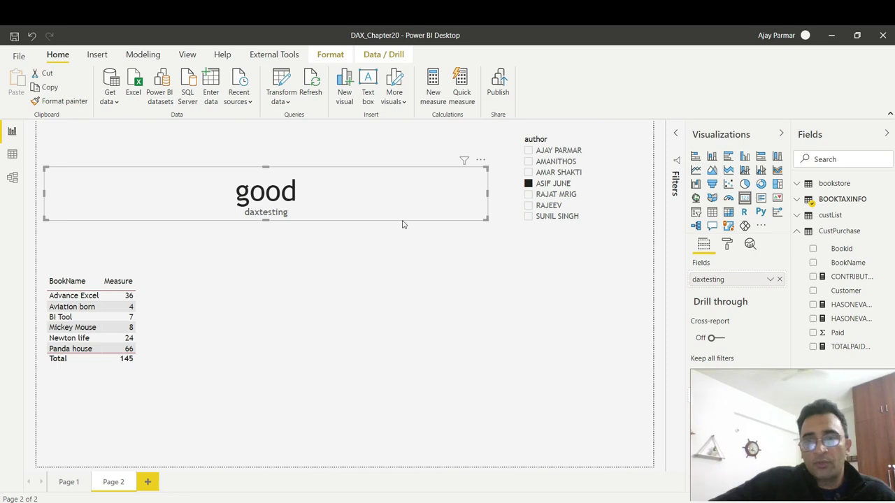
click(728, 246)
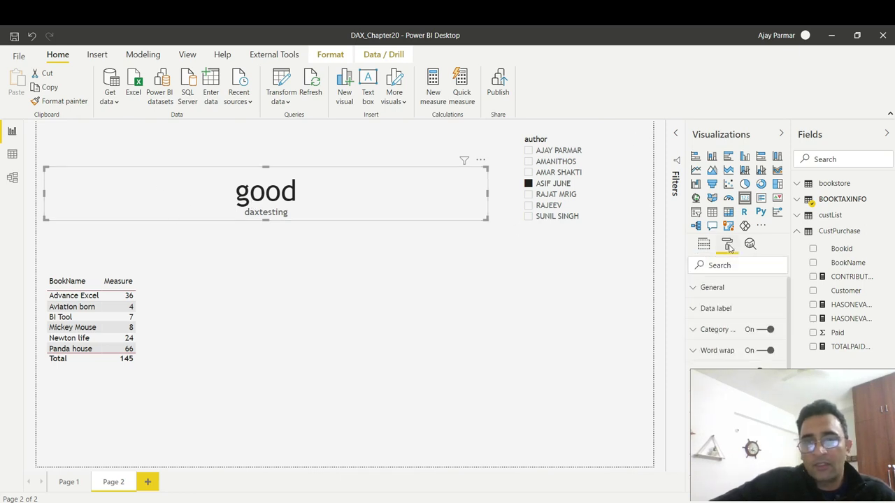
scroll(786, 314, down, 1)
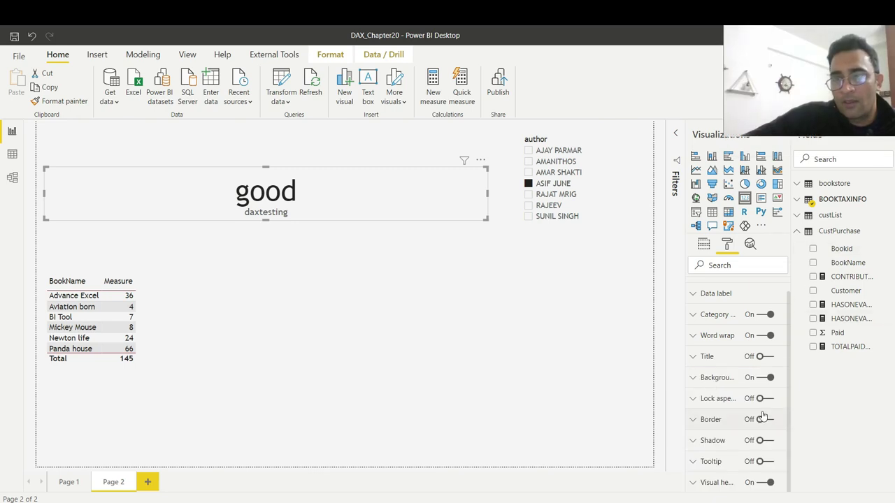
click(769, 420)
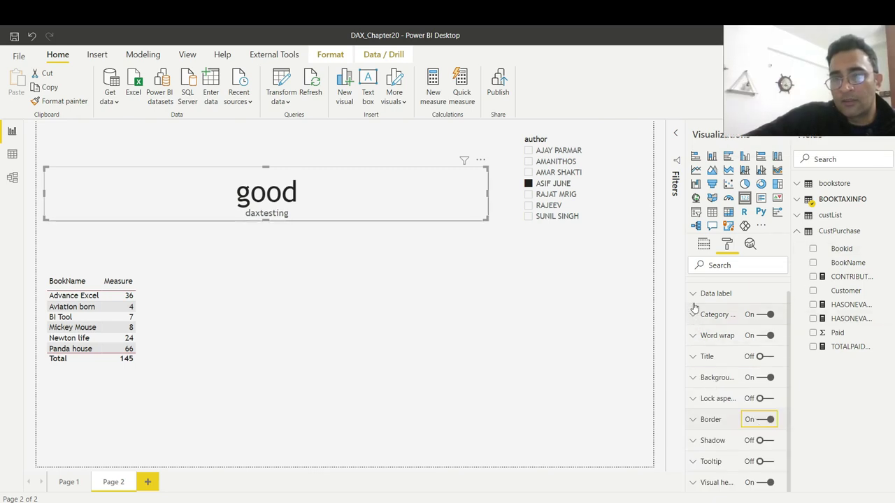
- Set the daxtesting card's data label text size to 14 pt and move the card to the page's left edge, just above the table
click(695, 294)
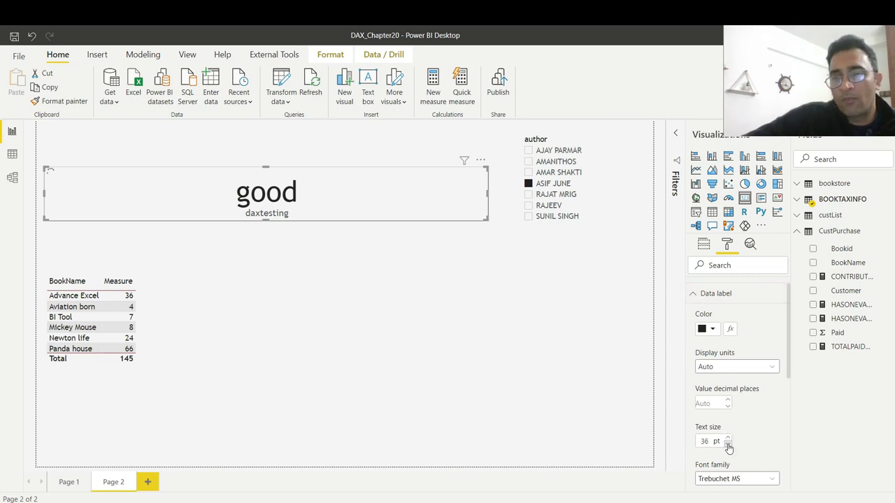
click(728, 446)
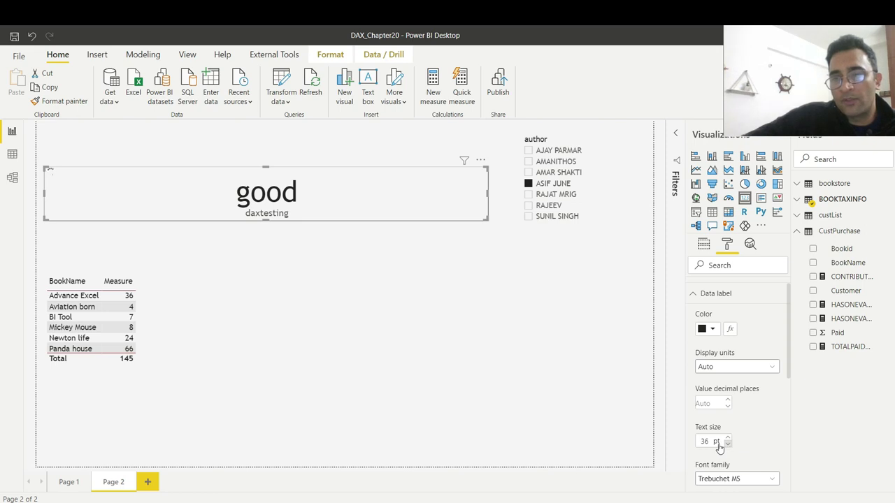
click(728, 446)
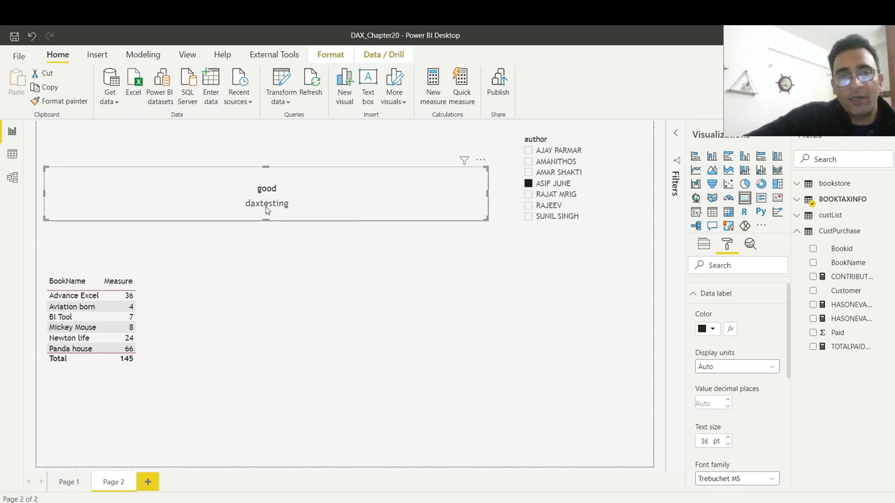
click(352, 215)
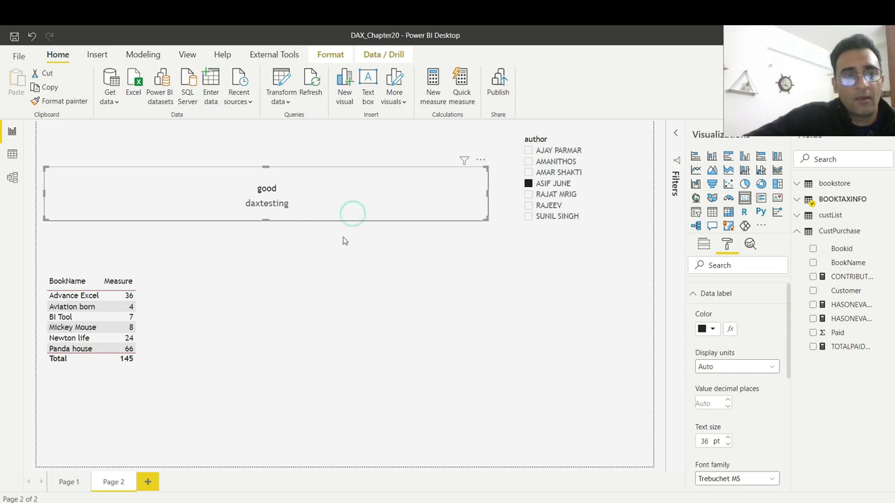
key(ctrl+z)
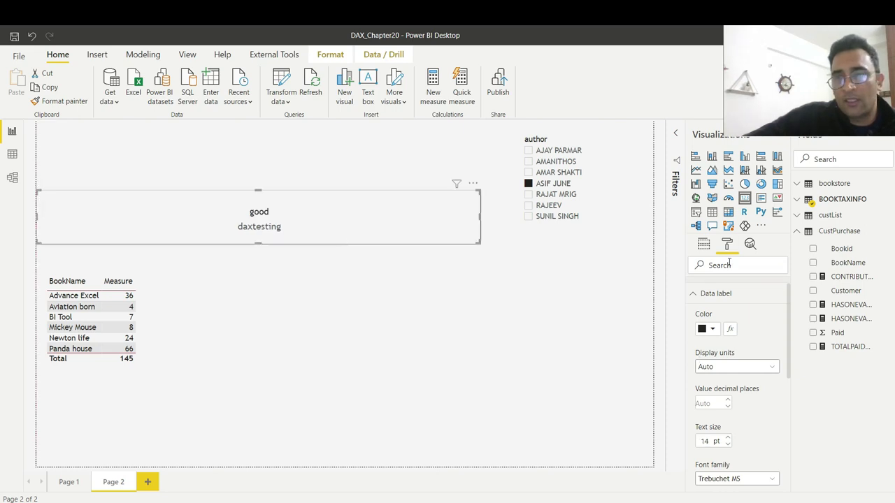
scroll(788, 317, down, 5)
click(765, 423)
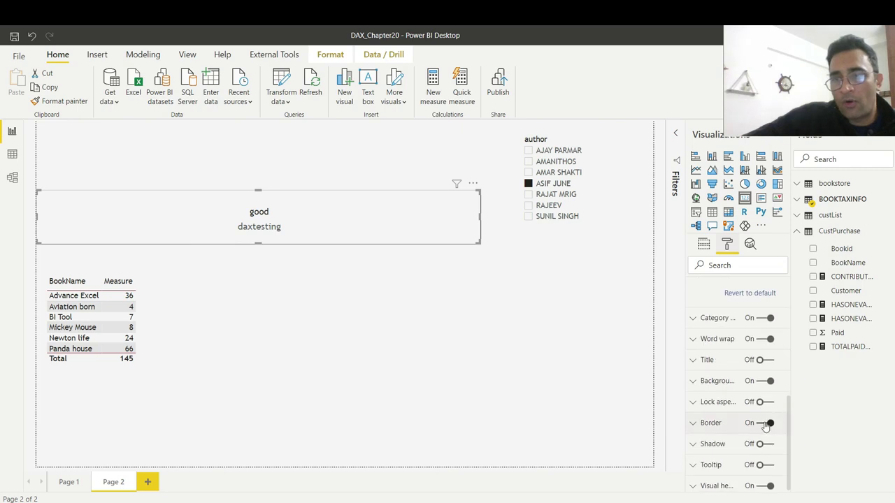
- Compare the book table and daxtesting card with no author selected and with only the fourth author selected in the slicer
click(402, 262)
click(279, 300)
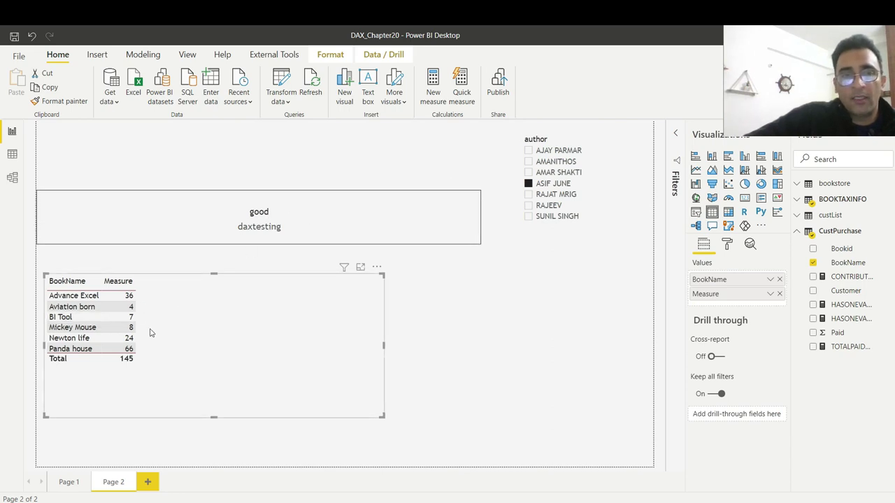
click(525, 186)
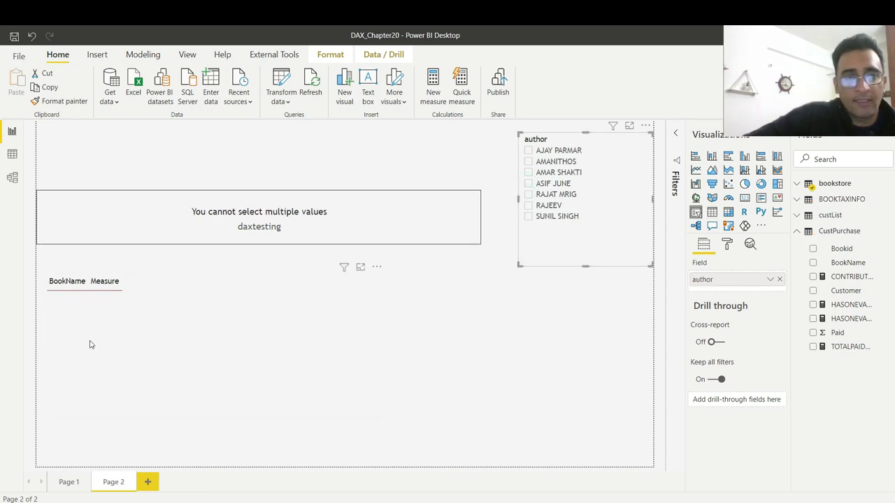
click(259, 195)
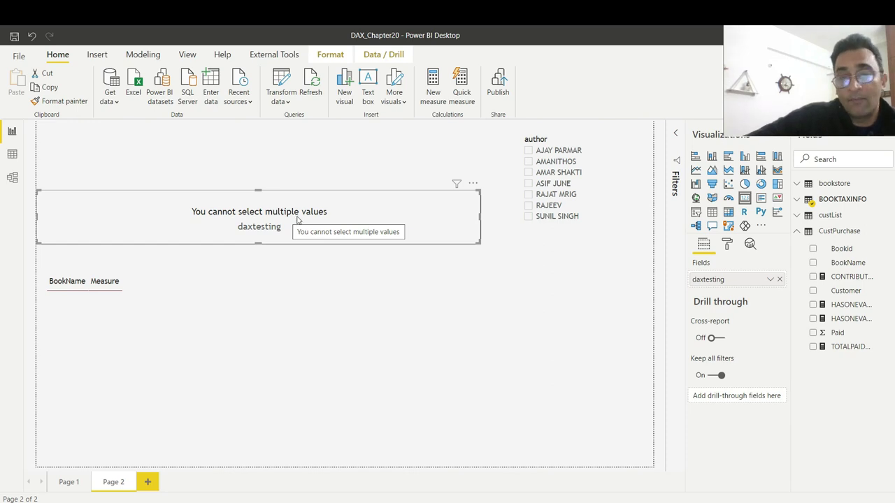
click(528, 185)
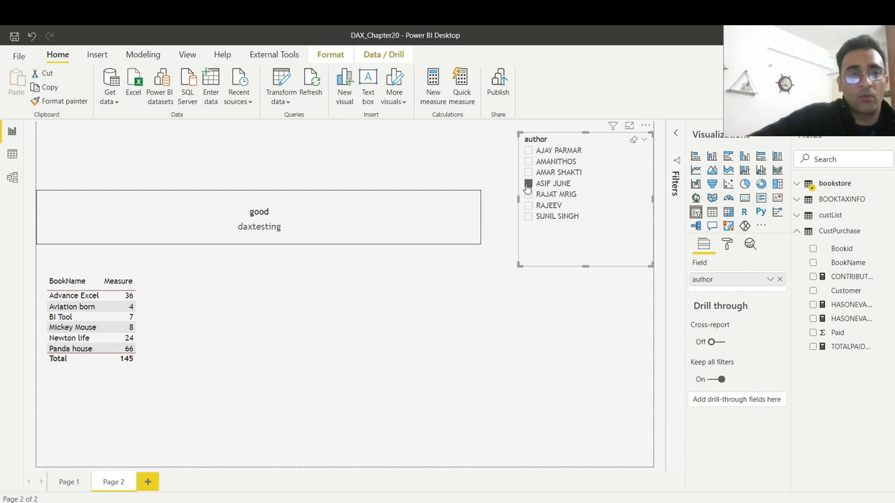
click(528, 183)
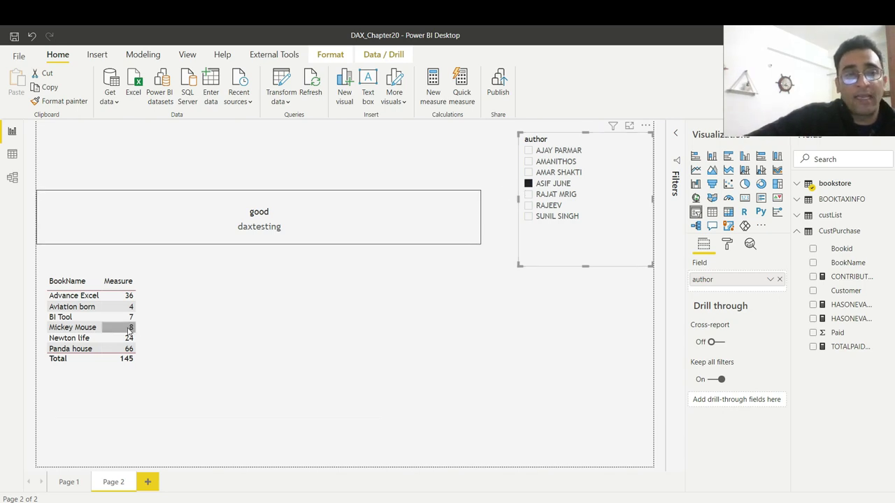
click(175, 318)
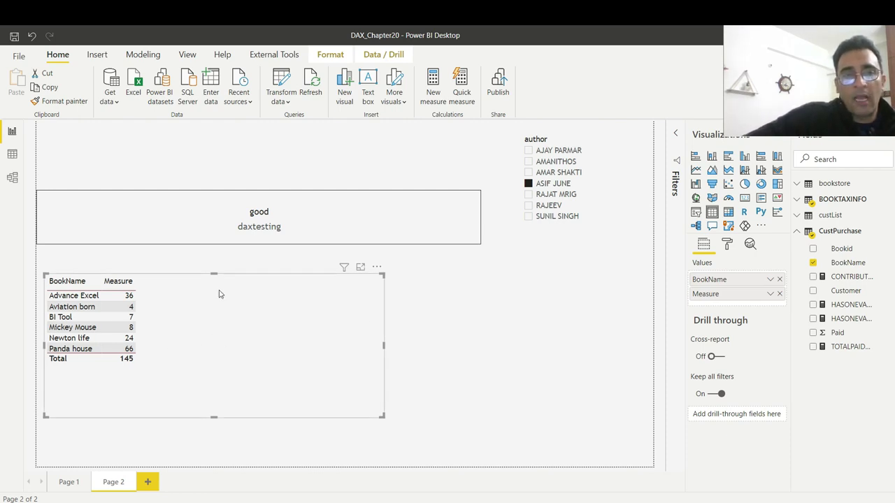
- In the daxtesting measure of BOOKTAXINFO, replace the "good" result with SELECTEDVALUE(bookstore[author])
click(351, 230)
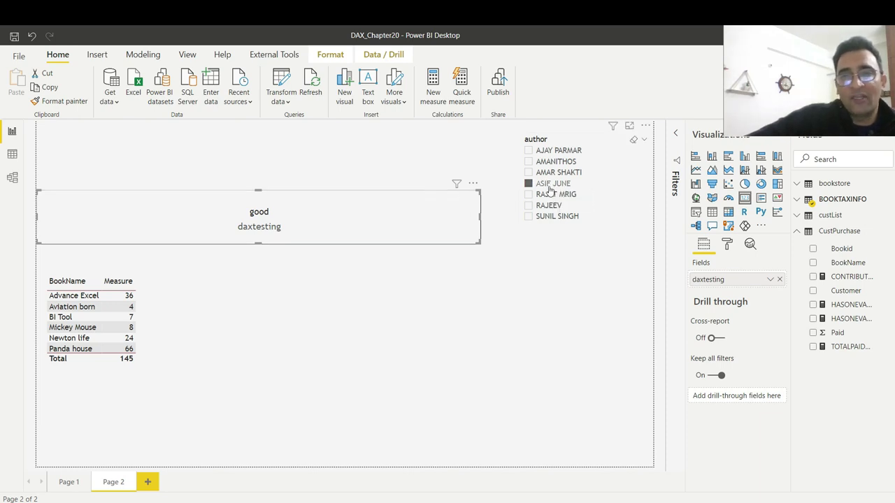
click(797, 232)
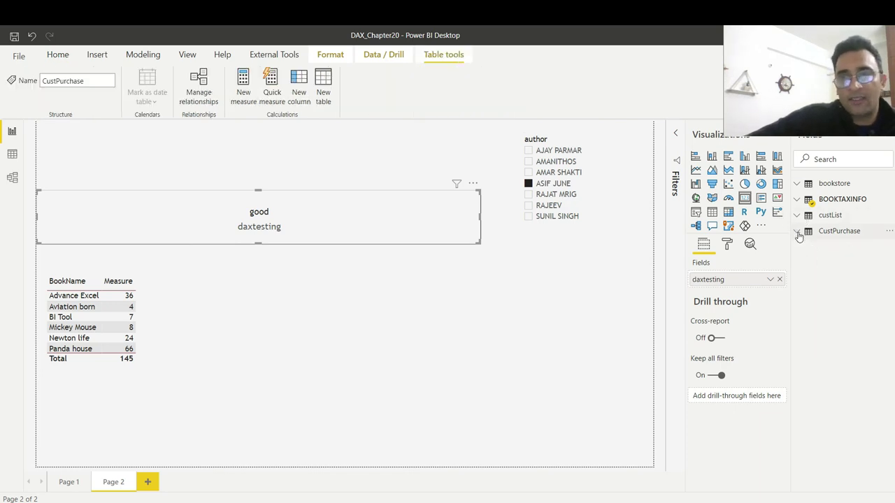
click(798, 201)
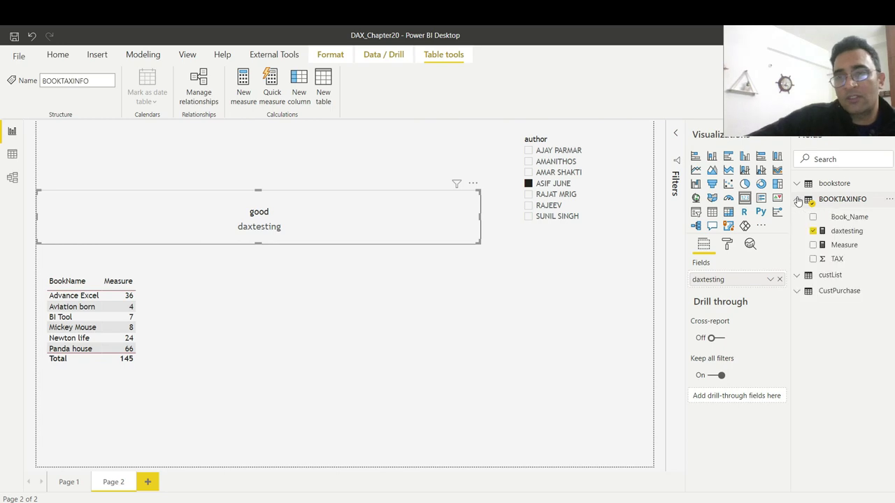
click(848, 233)
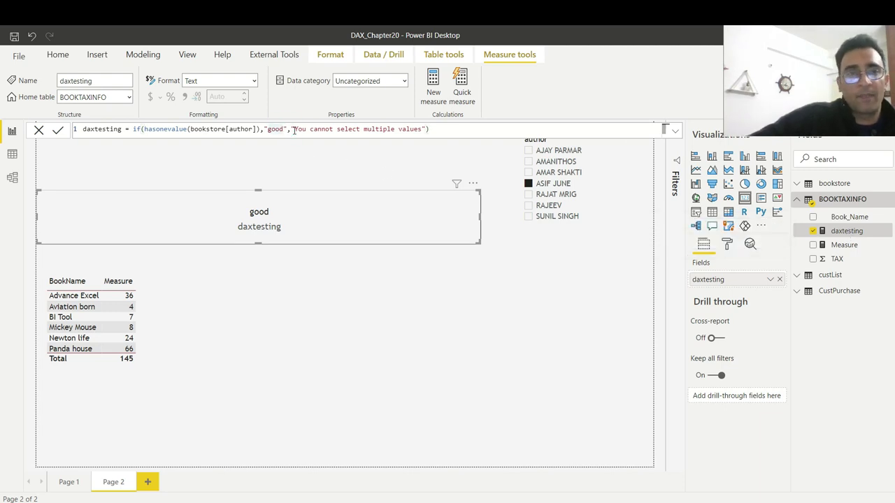
key(BackSpace)
key(BackSpace)
key(BackSpace)
key(BackSpace)
key(BackSpace)
key(BackSpace)
key(BackSpace)
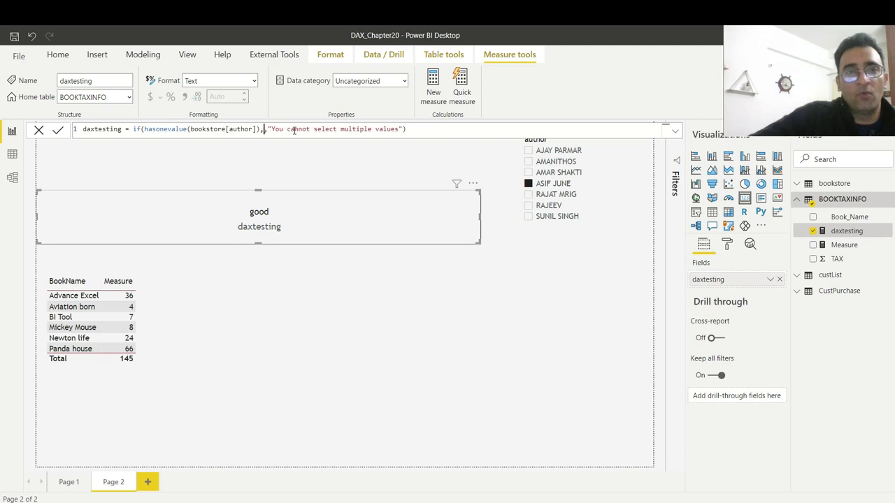
text(selected)
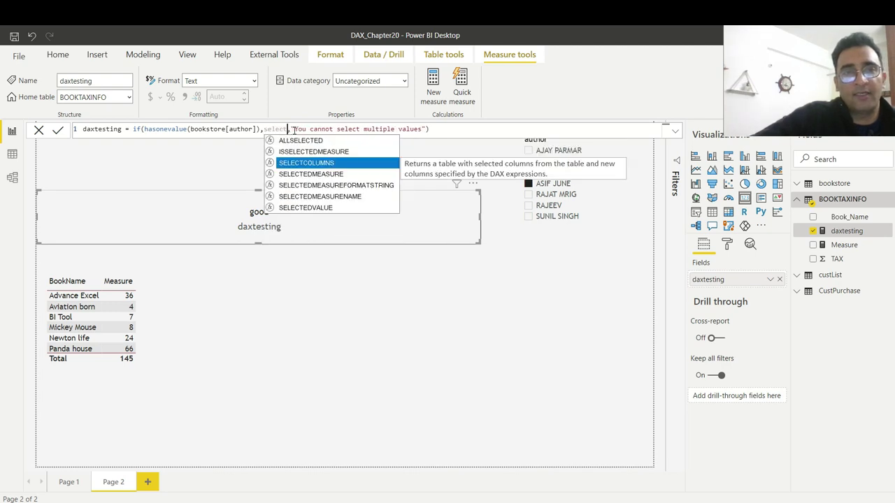
text(va)
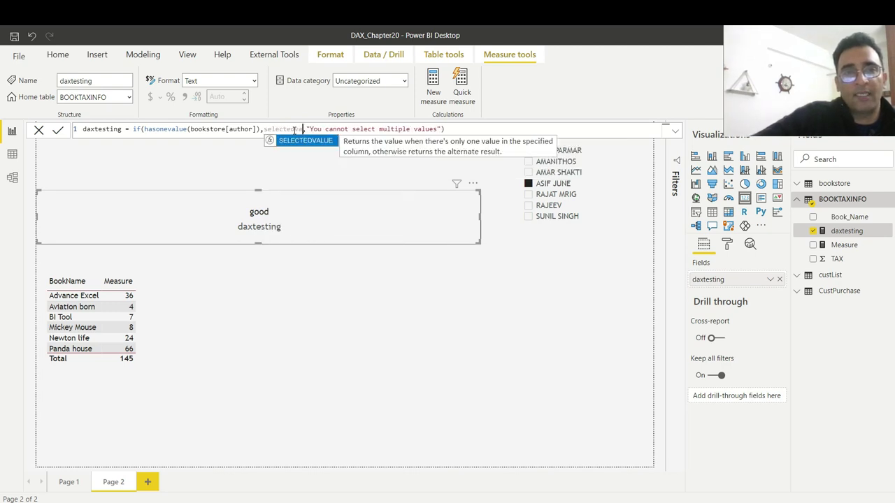
key(Tab)
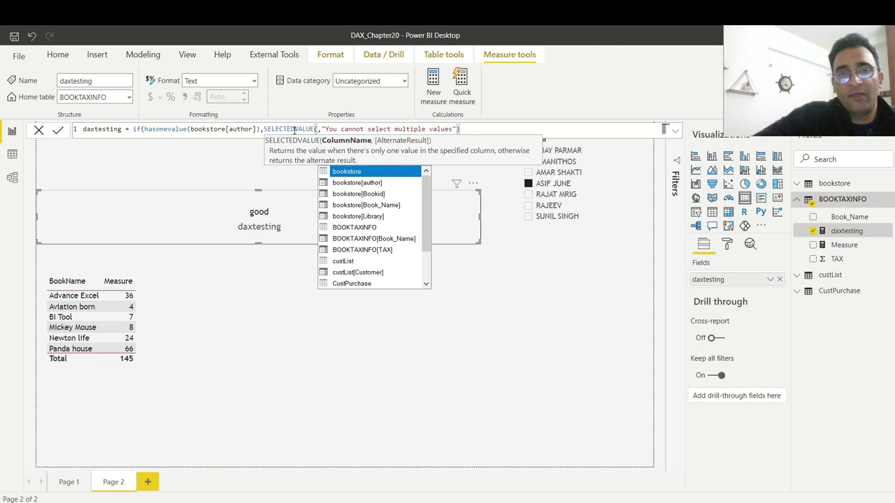
text(au)
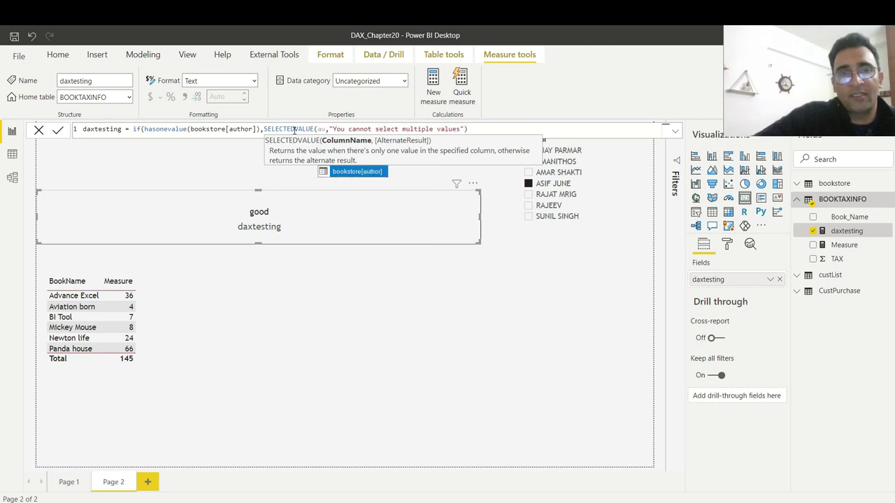
key(Tab)
text())
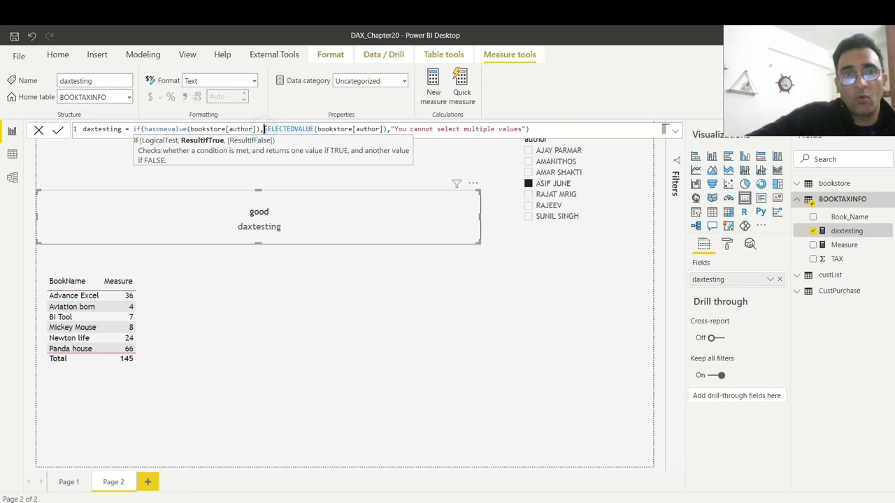
- Prefix the daxtesting measure's SELECTEDVALUE result with the text "You are looking at " joined by &, and commit the formula
text([)
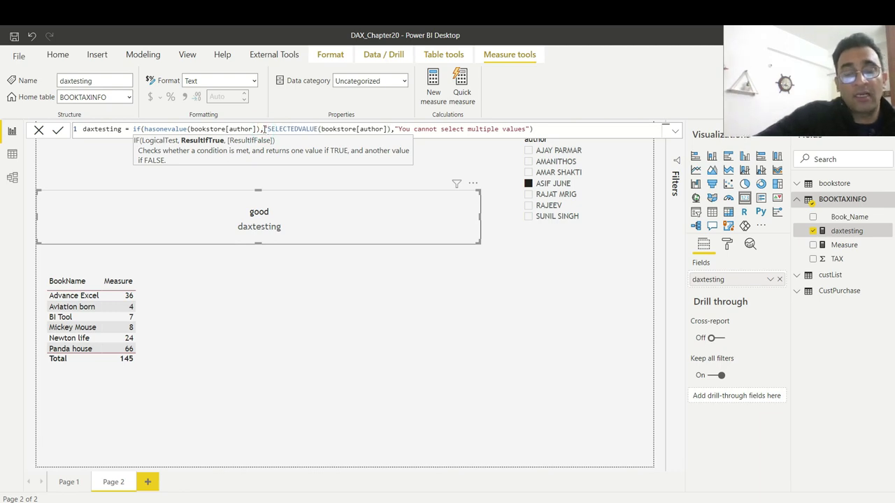
text(You are )
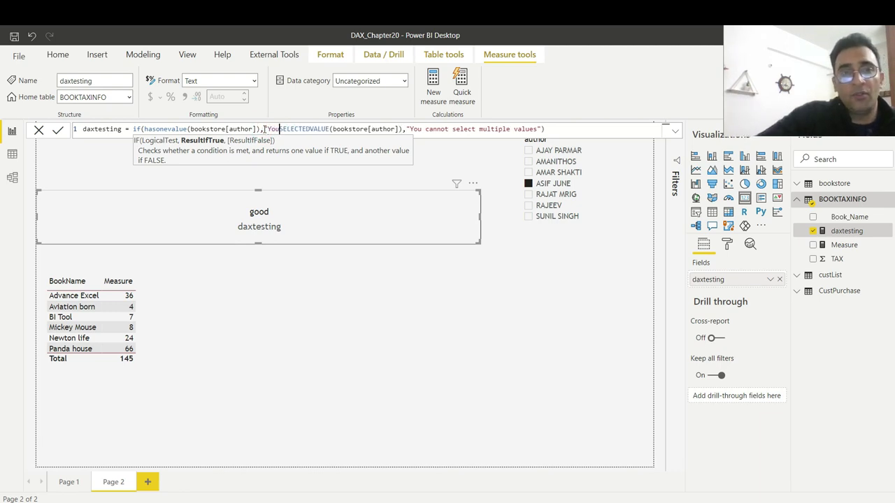
text(looking at )
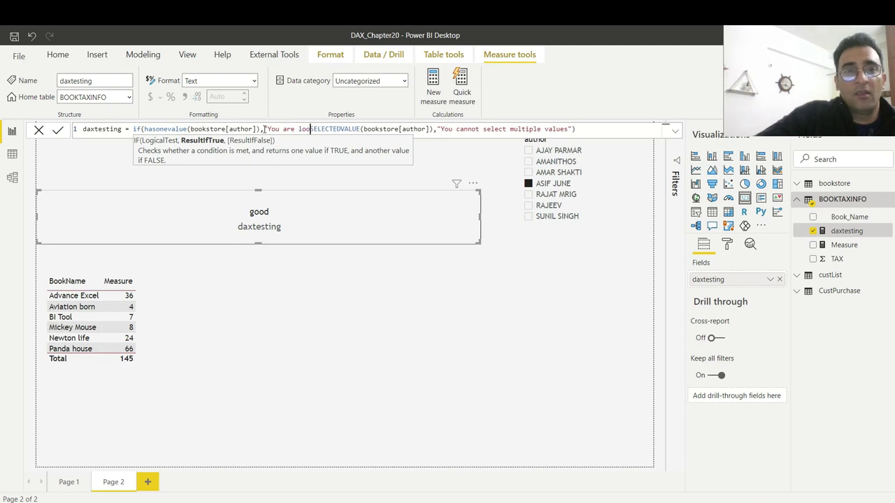
text(" &)
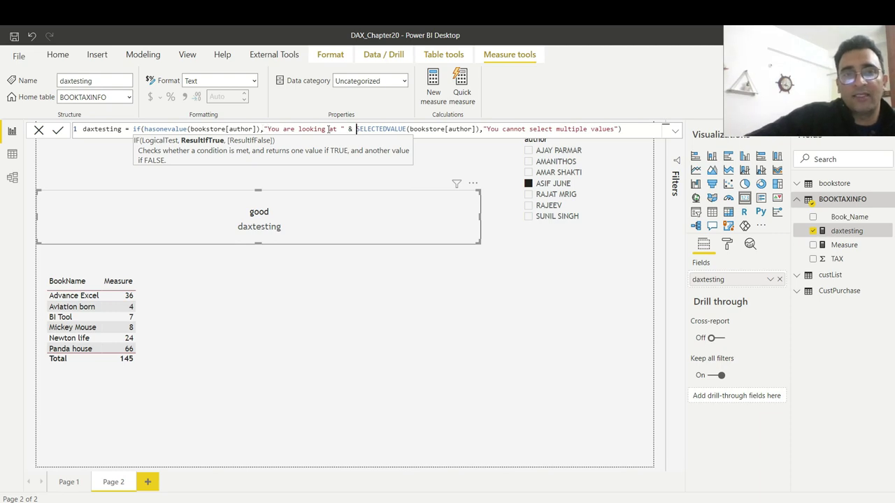
key(Return)
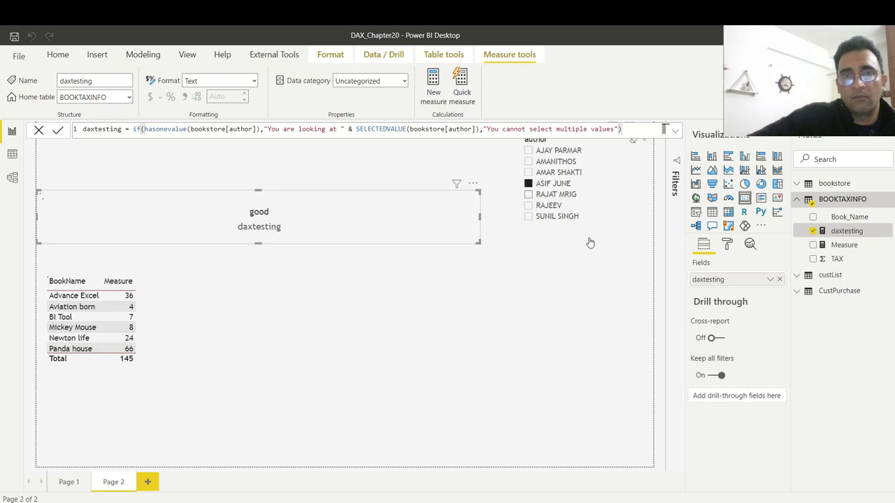
click(536, 285)
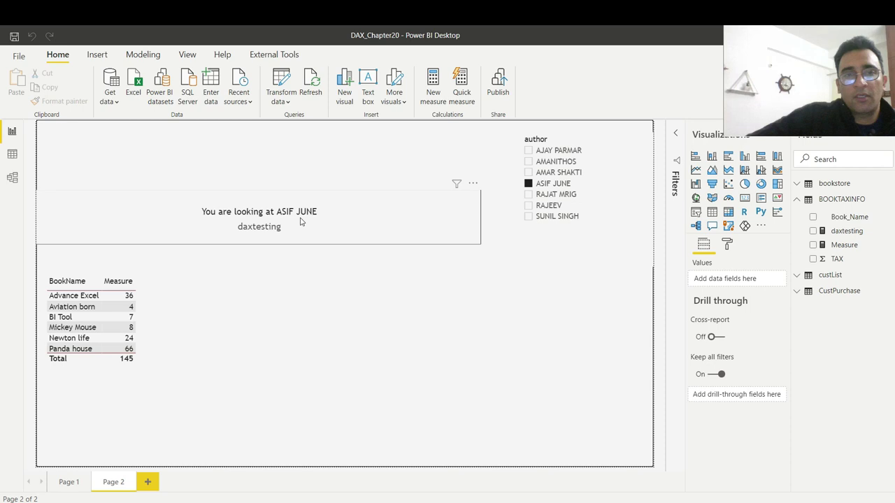
- Check the daxtesting card's message with only the sixth author selected, only the seventh author selected, and no author selected
click(528, 205)
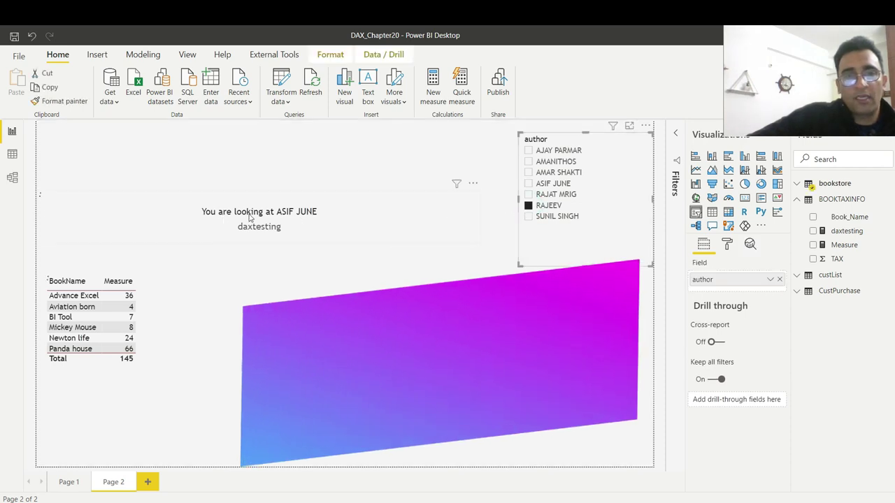
click(528, 217)
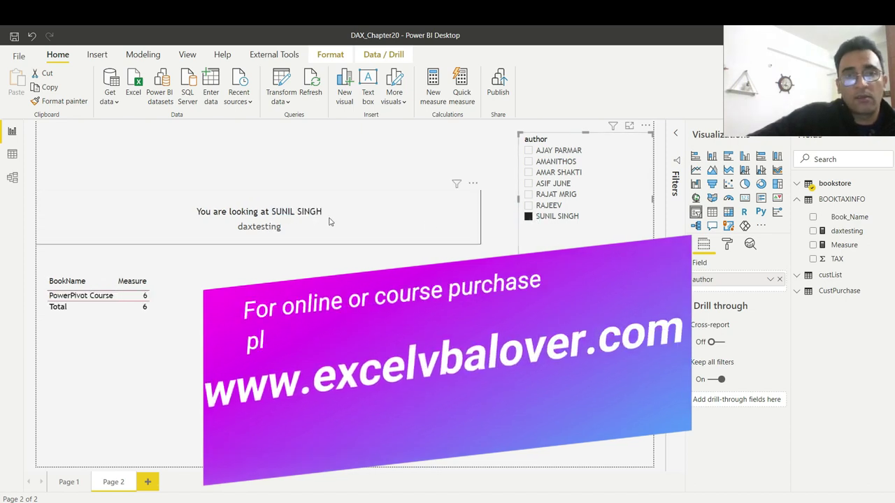
click(528, 217)
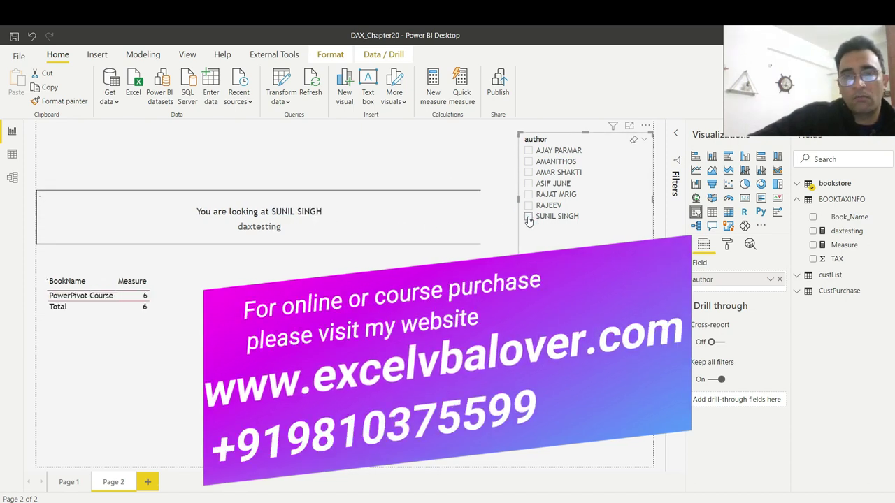